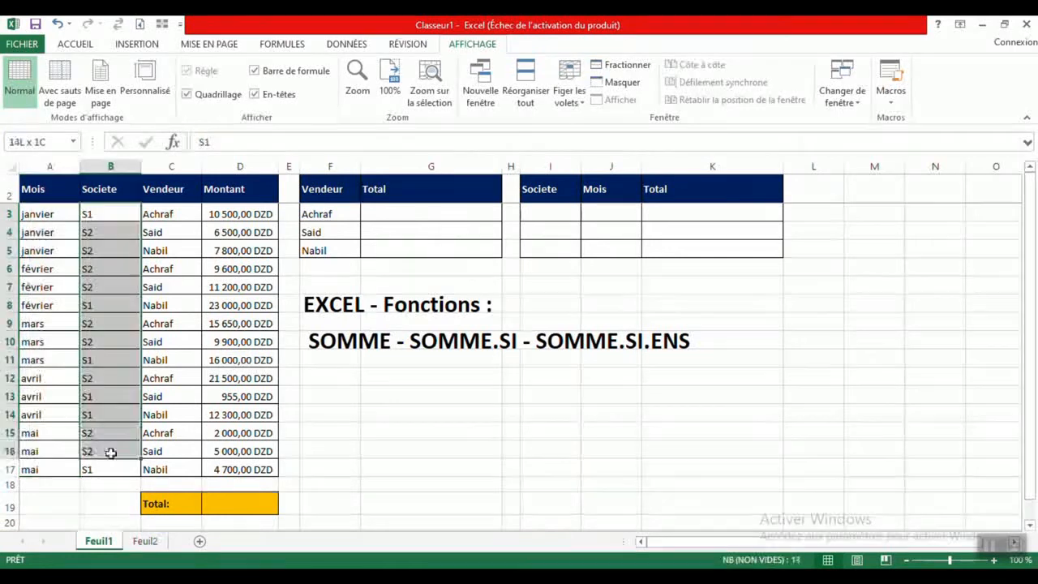
left_click(176, 192)
left_click(226, 188)
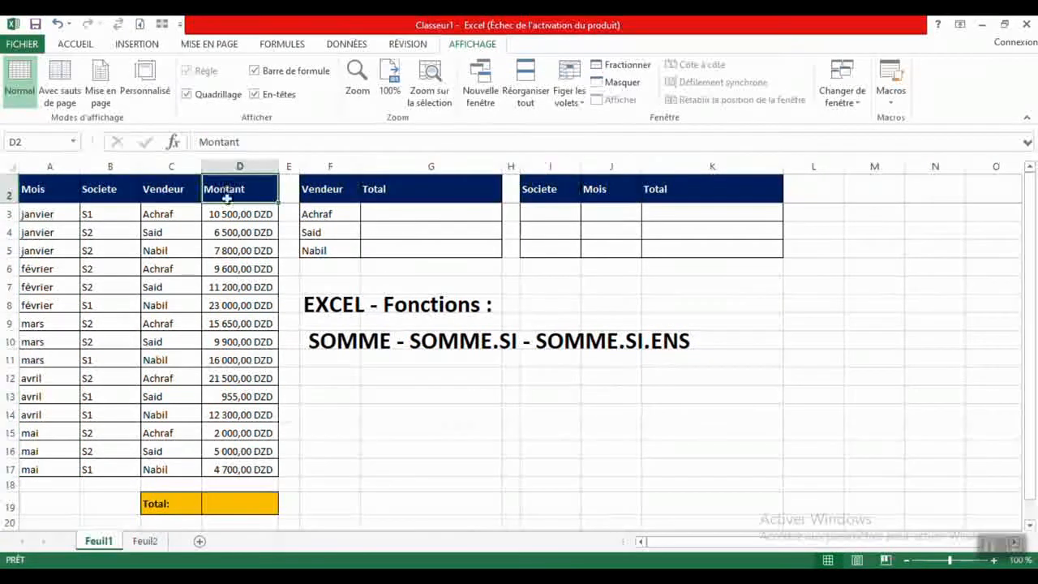
left_click(231, 232)
left_click_drag(225, 215, 220, 203)
left_click(220, 212)
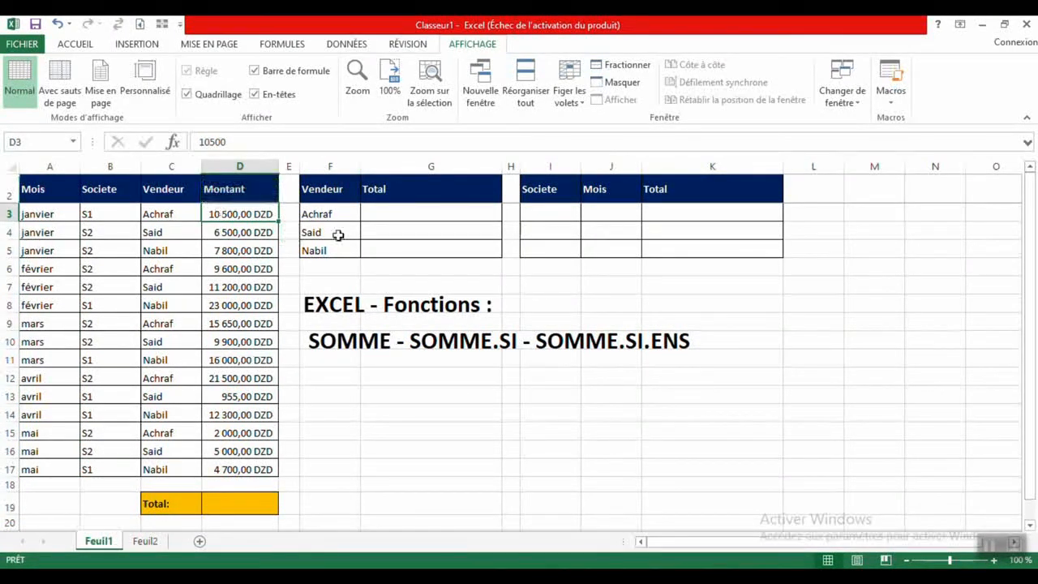
Step: Enter a SOMME formula in the Total cell D19 that adds up the amounts in D3:D17
left_click(260, 504)
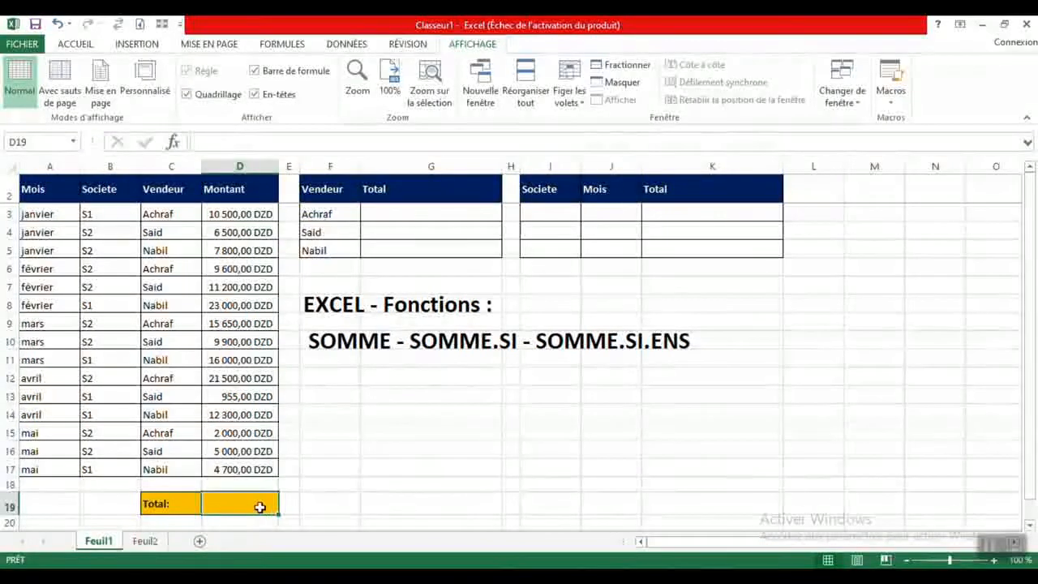
key("F2")
type("+s")
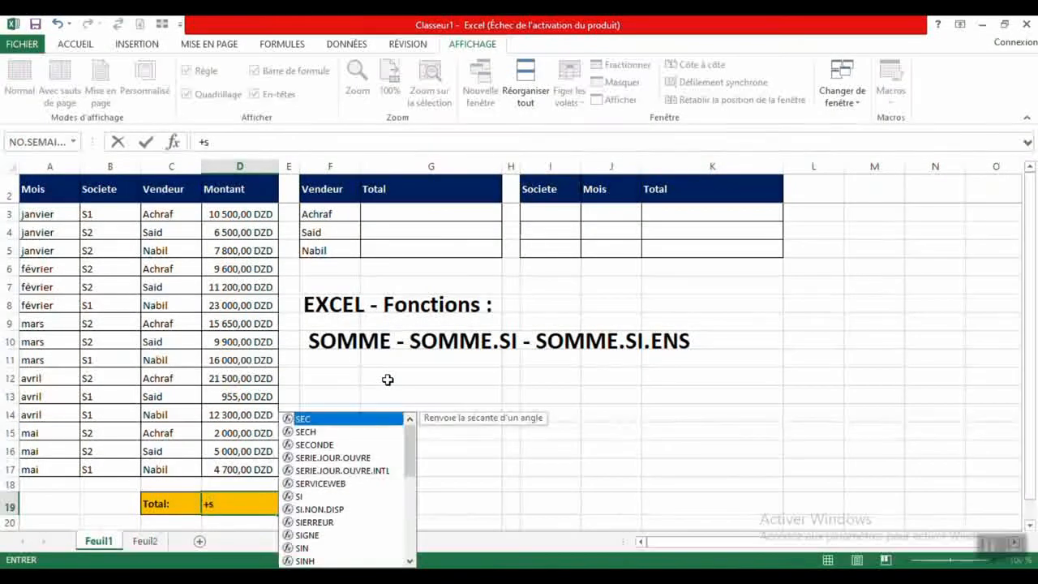
type("omme")
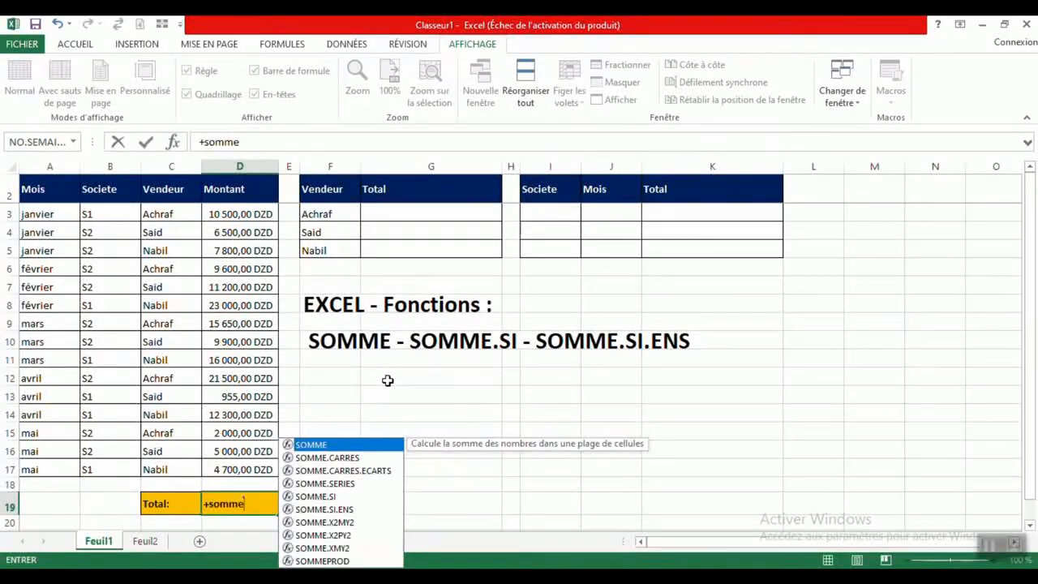
double_click(361, 446)
left_click_drag(267, 468, 241, 214)
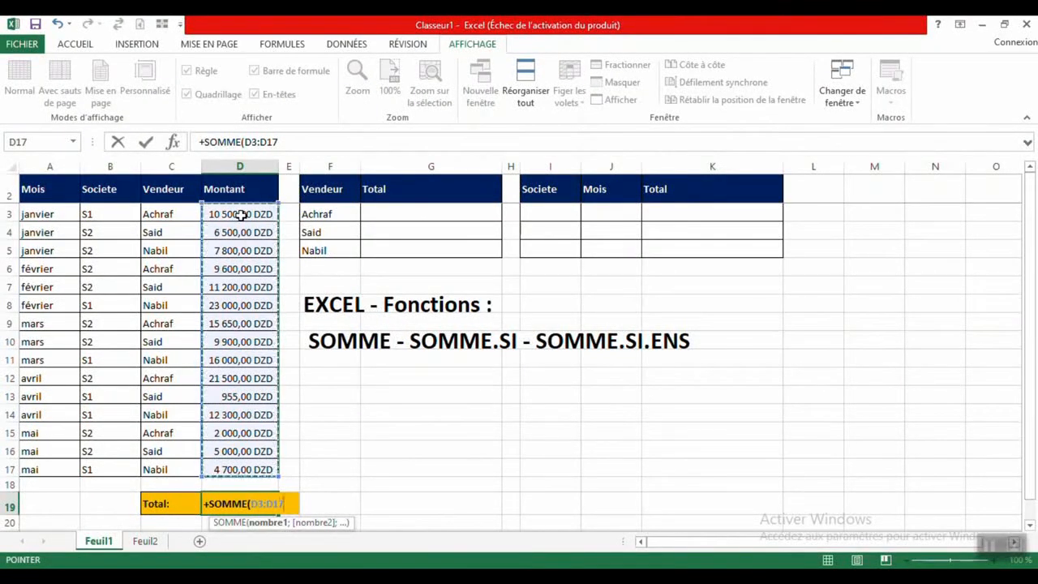
key("Return")
key("Up")
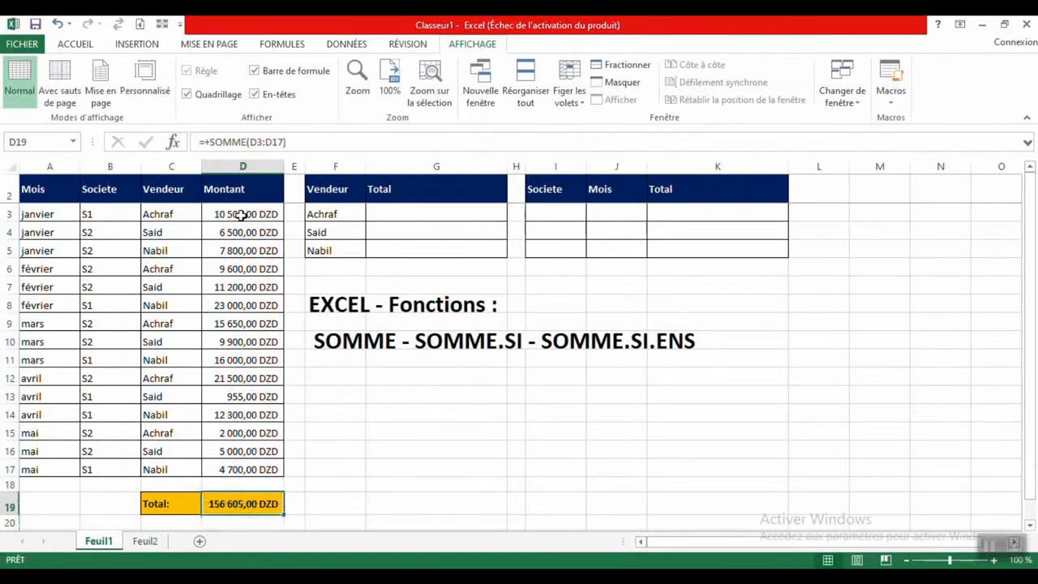
double_click(248, 503)
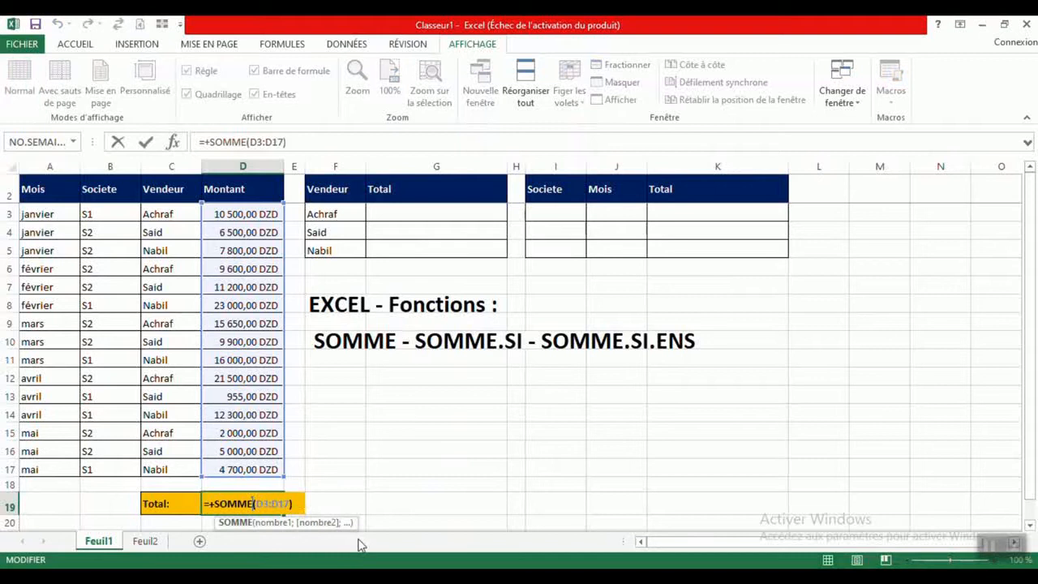
key("Return")
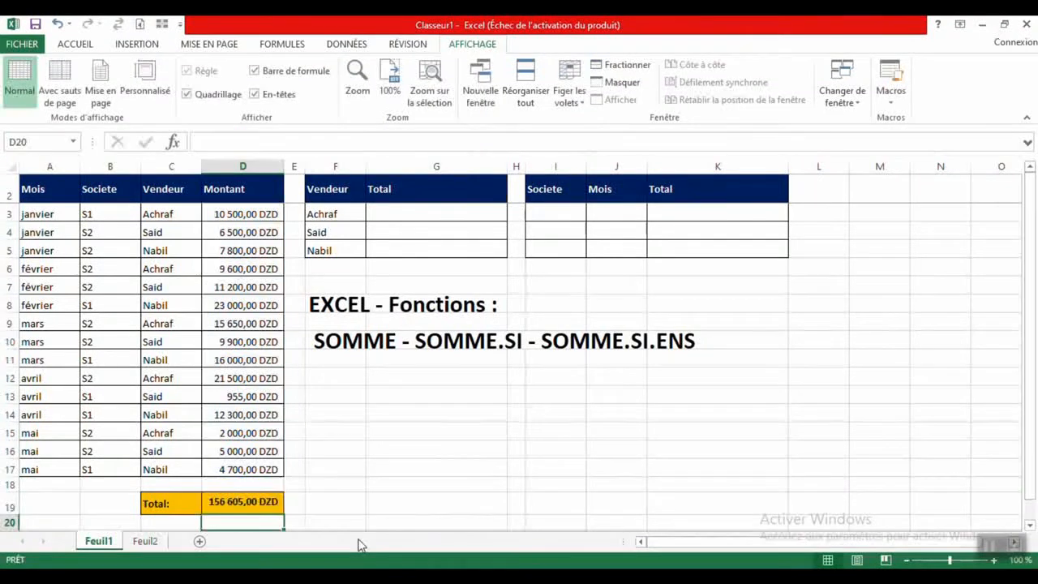
left_click(335, 209)
left_click(324, 232)
left_click(331, 249)
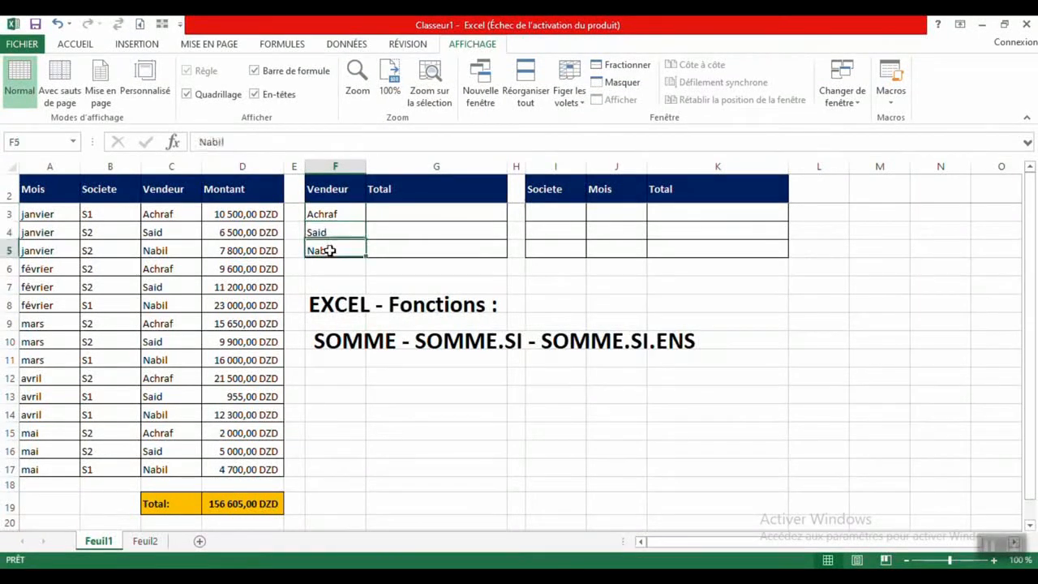
left_click(458, 346)
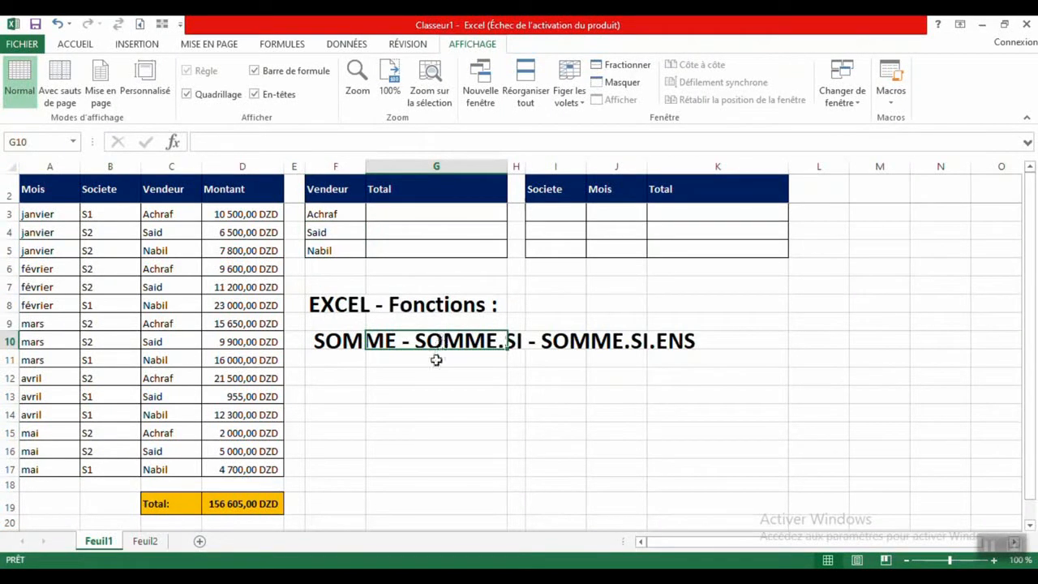
left_click(434, 360)
Step: Begin a SOMME.SI formula in G3 with the vendor column as the absolute range $C$3:$C$17
left_click(378, 215)
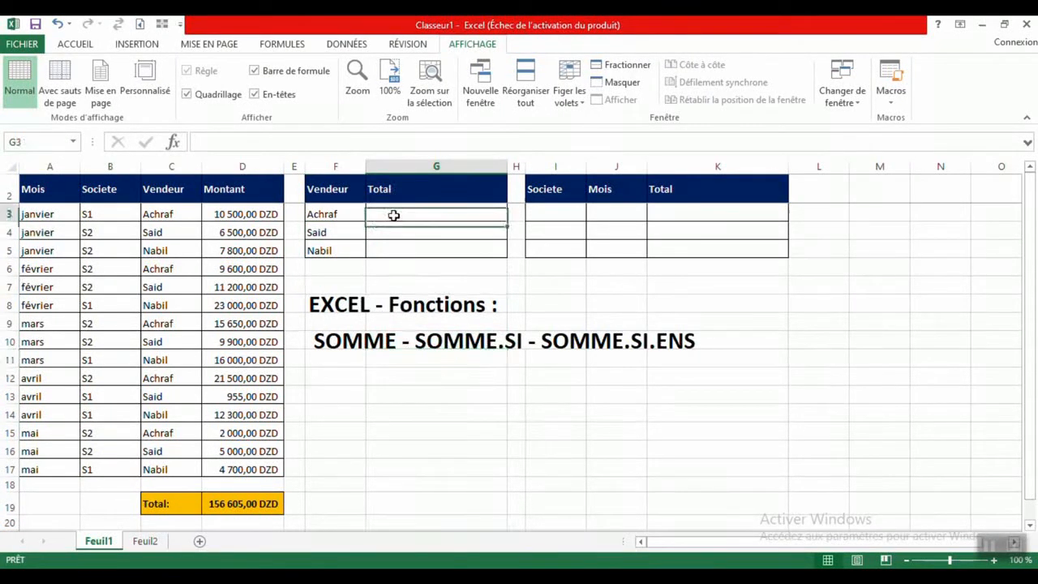
type("+somm")
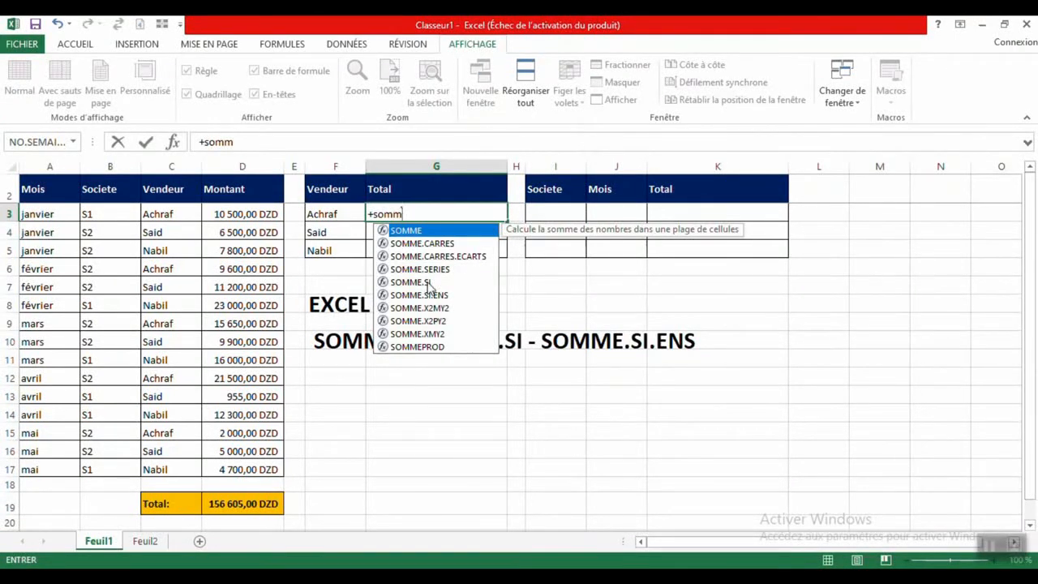
left_click(428, 284)
double_click(428, 284)
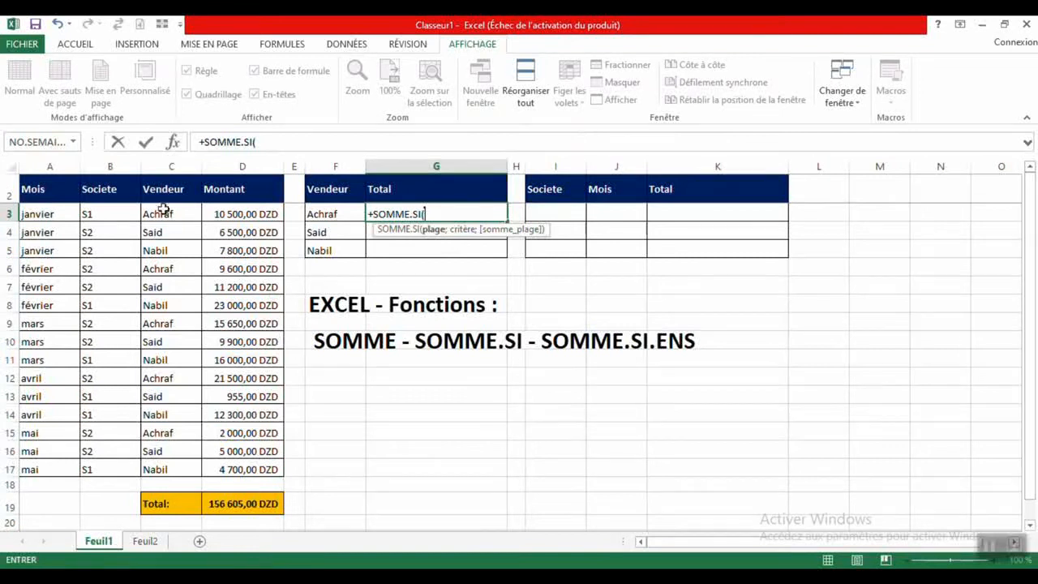
left_click_drag(165, 213, 171, 466)
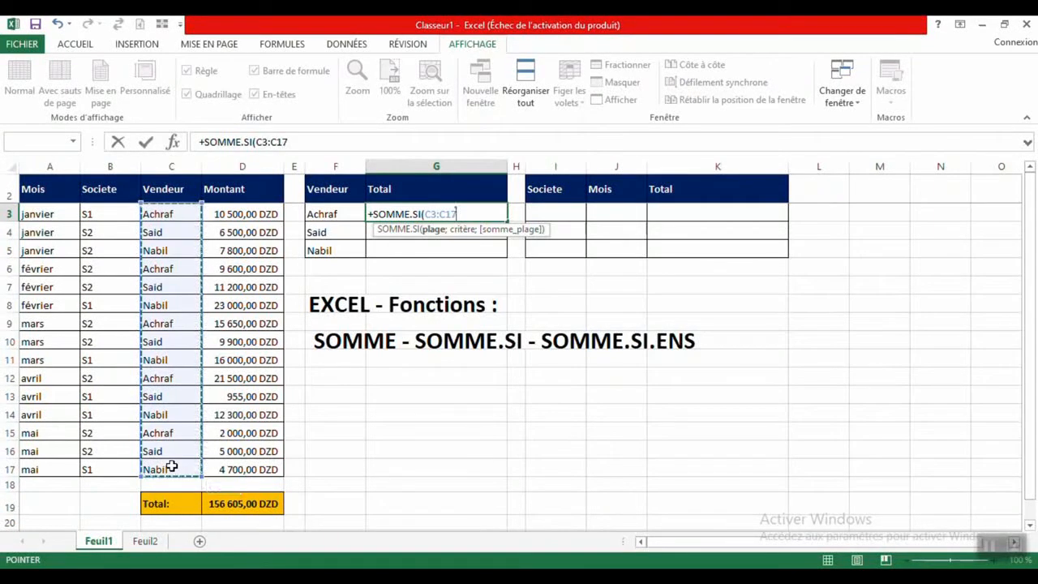
left_click(261, 142)
key("F4")
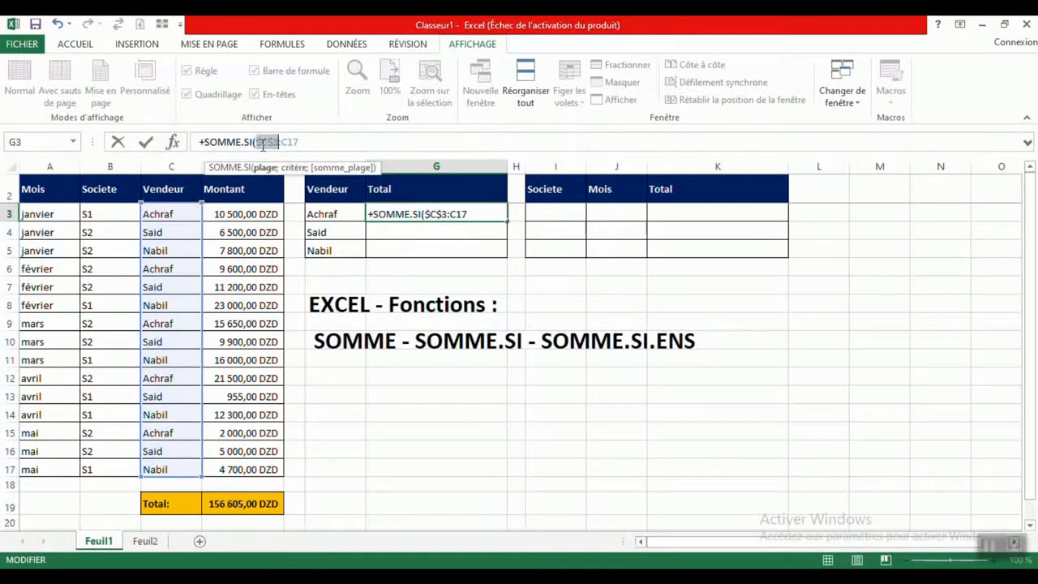
left_click(292, 145)
key("F4")
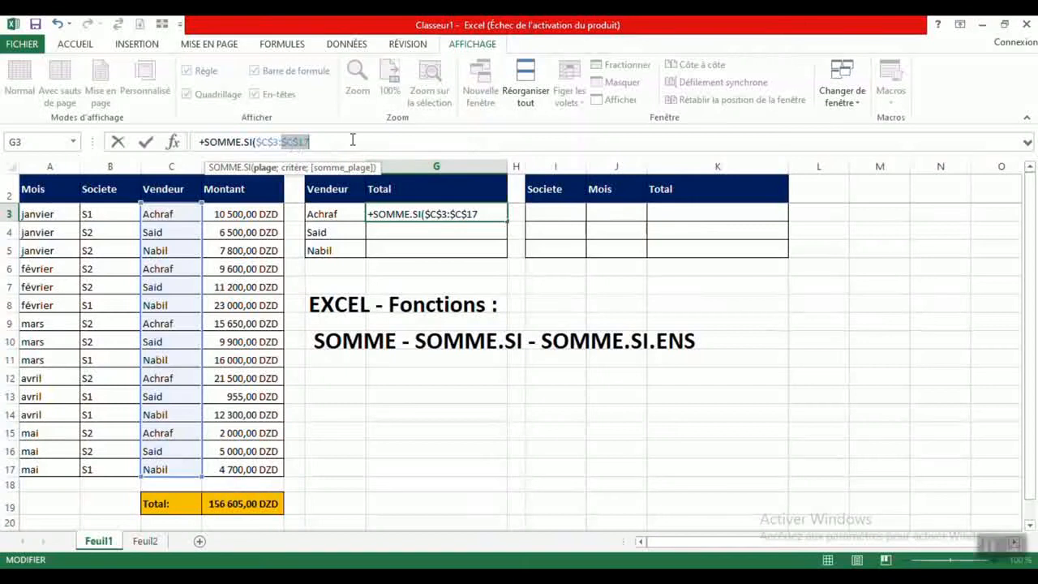
left_click(350, 140)
type(";")
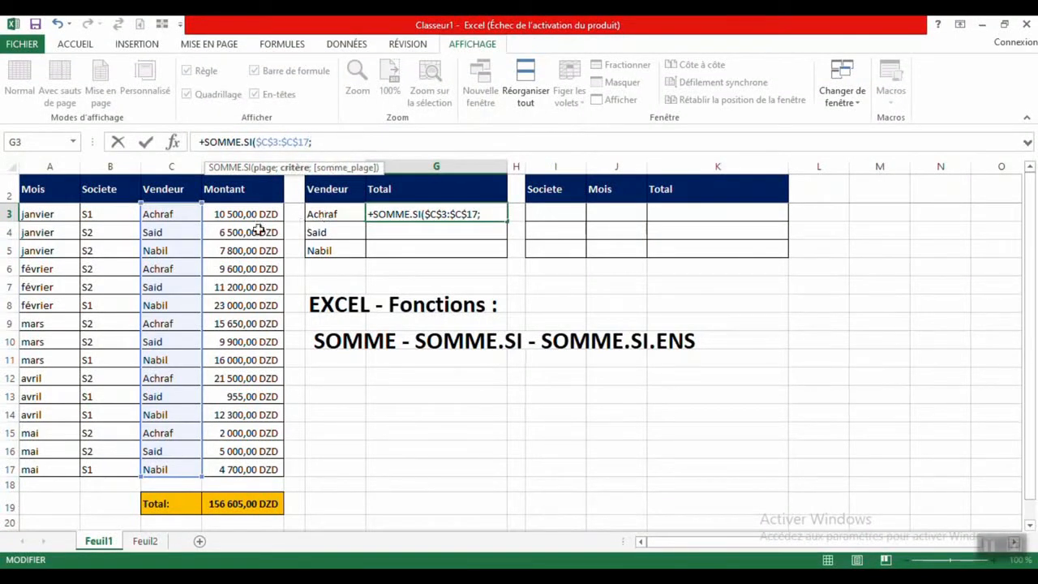
Step: Complete the SOMME.SI formula in G3 with criterion F3 and the absolute sum range $D$3:$D$17
left_click(327, 214)
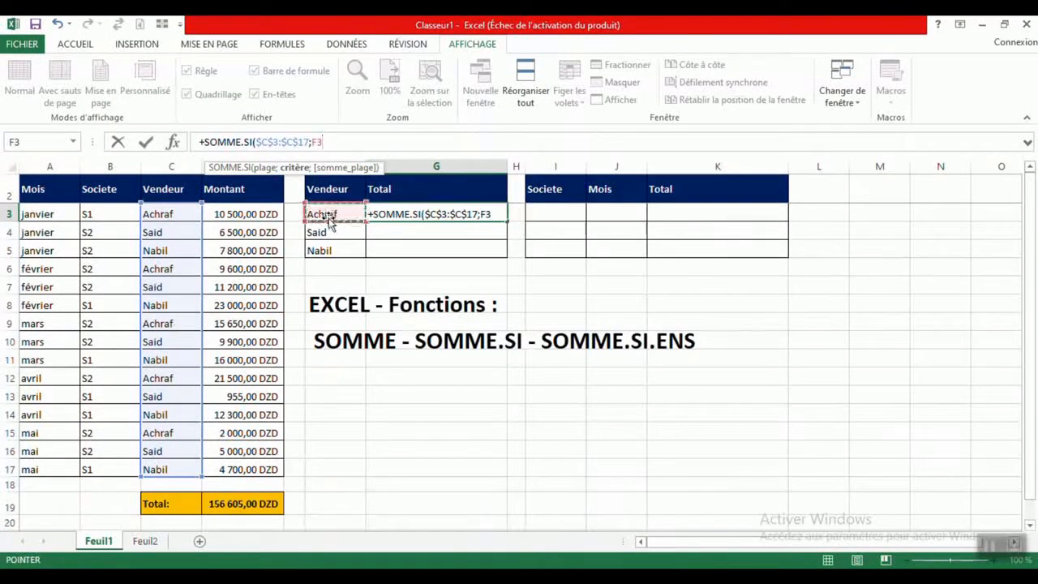
type(";")
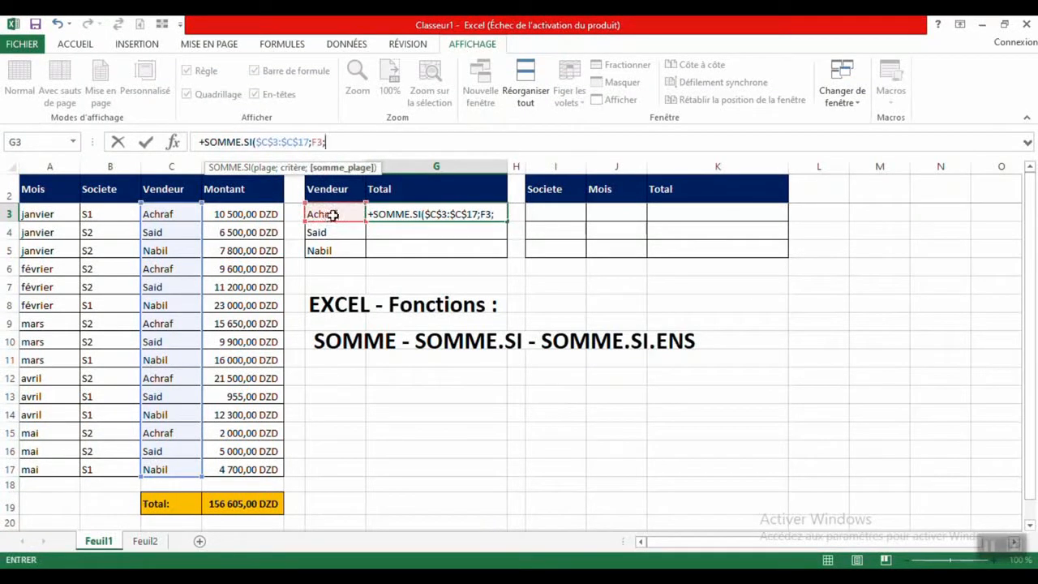
left_click_drag(253, 217, 251, 476)
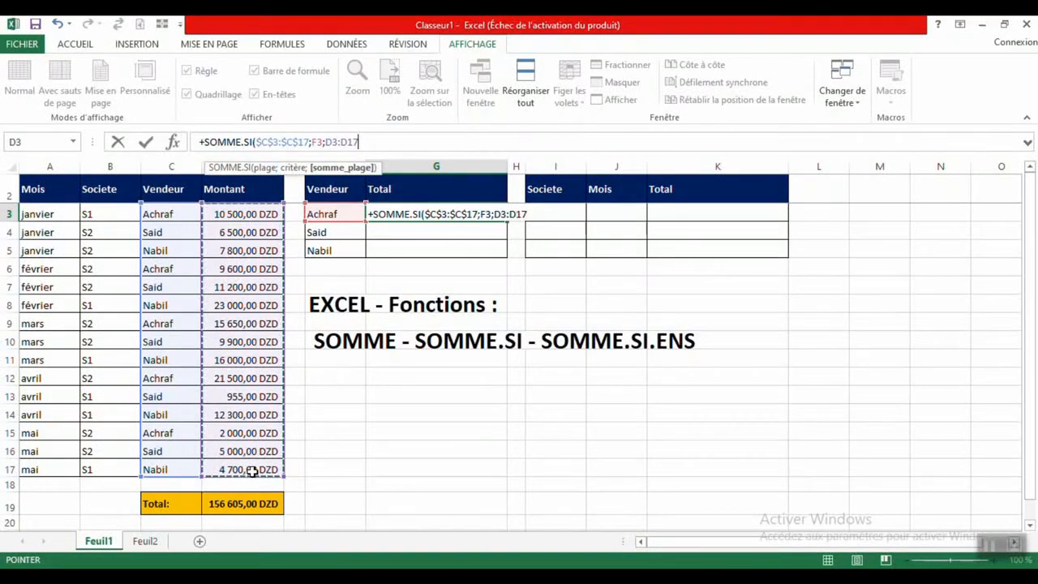
left_click(333, 141)
key("F4")
left_click(358, 141)
key("F4")
left_click(393, 141)
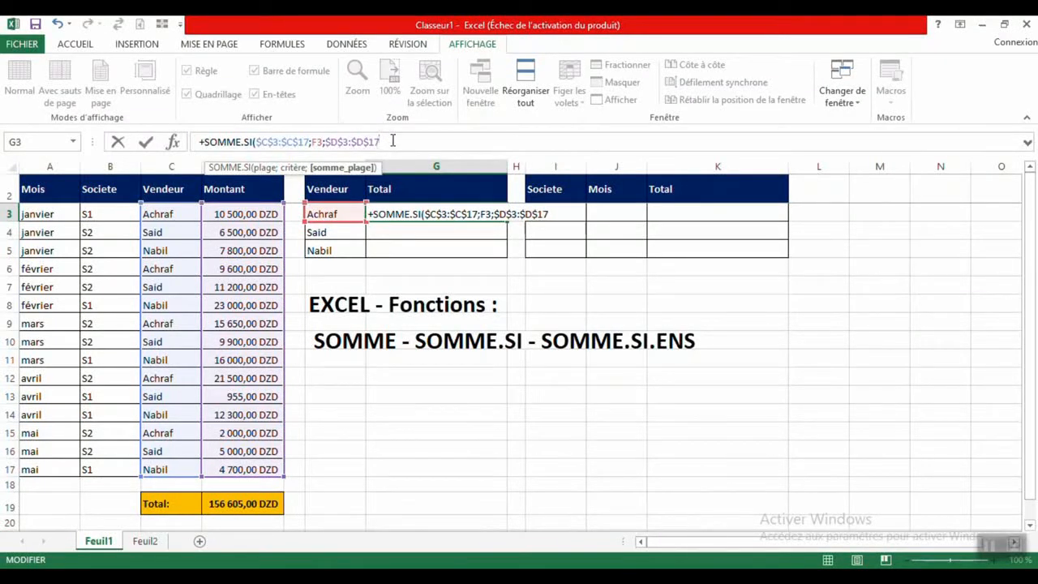
key("Return")
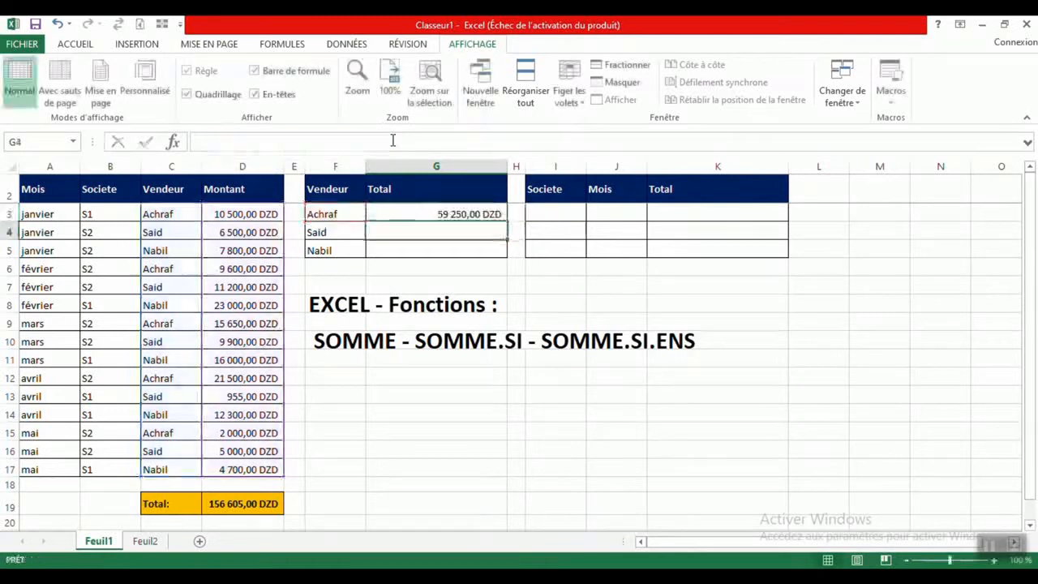
Step: Fill the SOMME.SI formula from G3 down to G5 for the remaining vendors
left_click(468, 213)
double_click(466, 212)
key("Return")
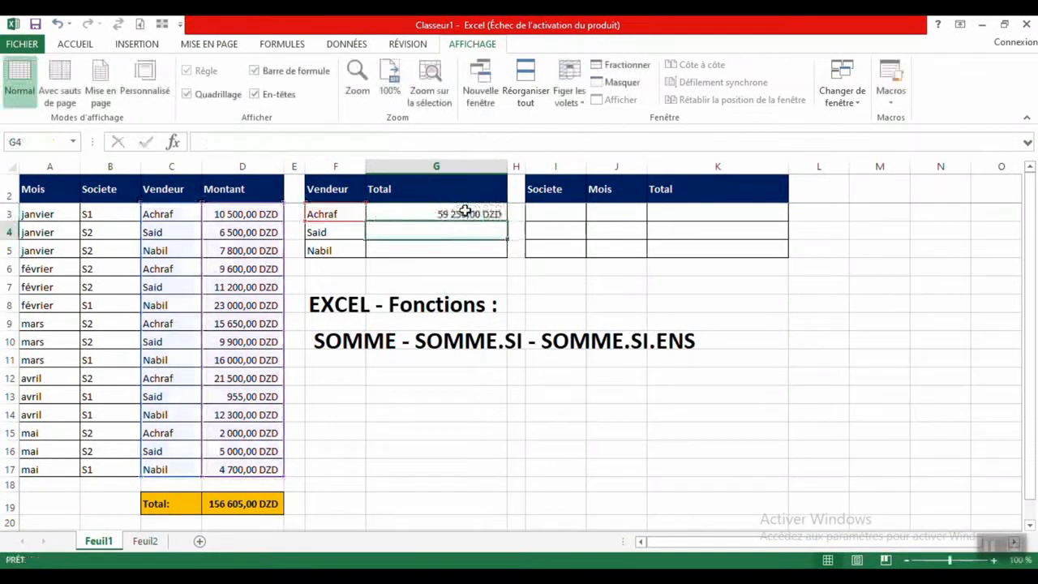
left_click(466, 213)
left_click_drag(509, 220, 511, 258)
Step: Check the references of the copied formulas in G4 and G5 and the sum of the vendor totals G3:G5
left_click(457, 230)
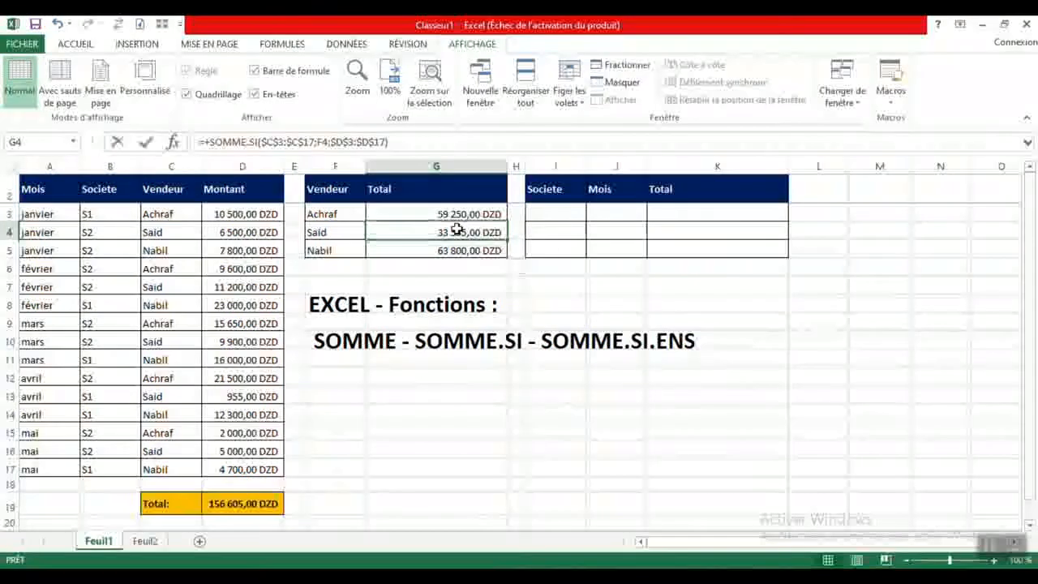
double_click(456, 230)
key("Escape")
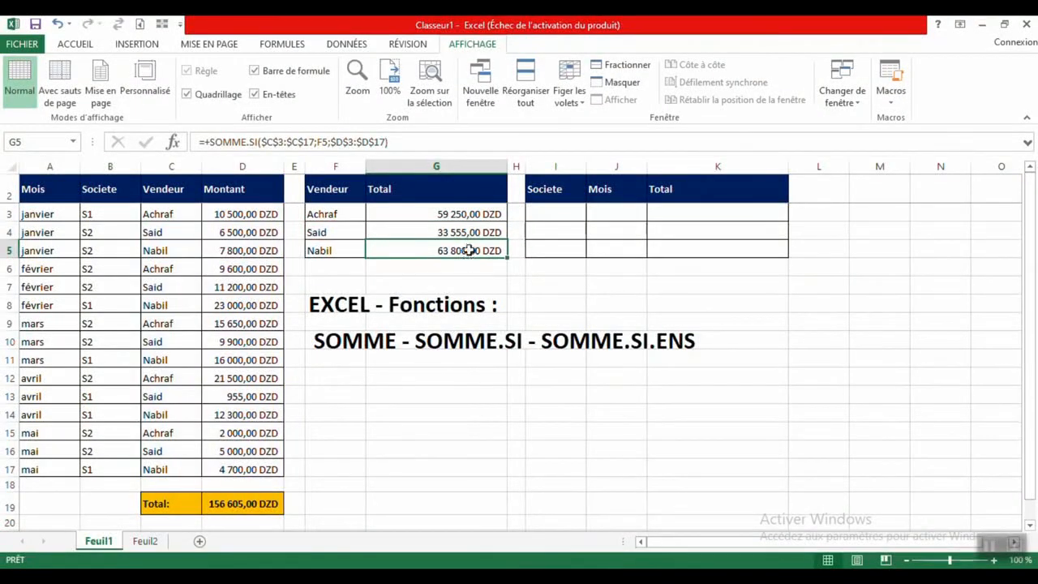
double_click(469, 251)
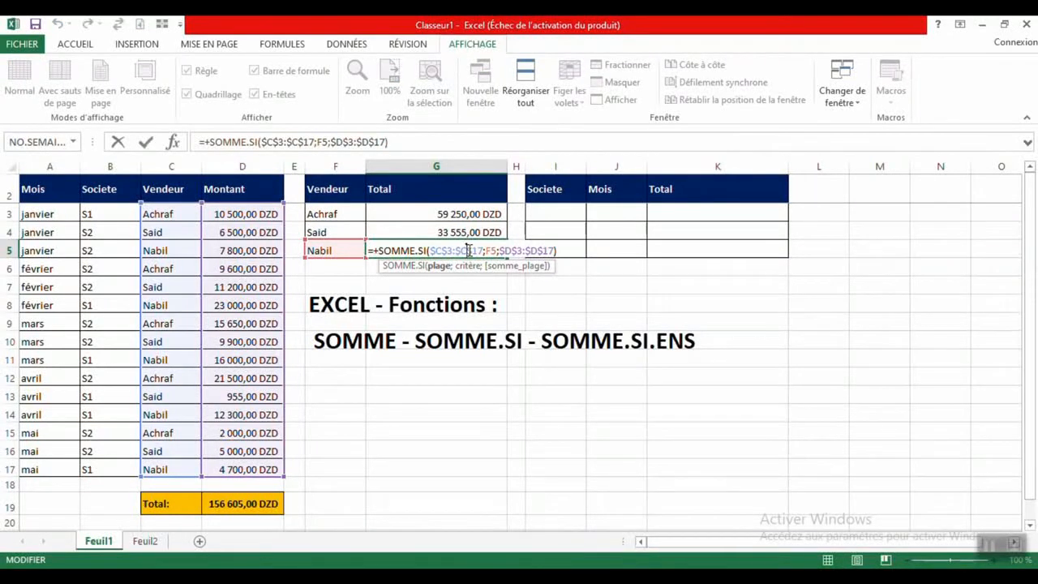
key("Return")
left_click_drag(459, 214, 459, 254)
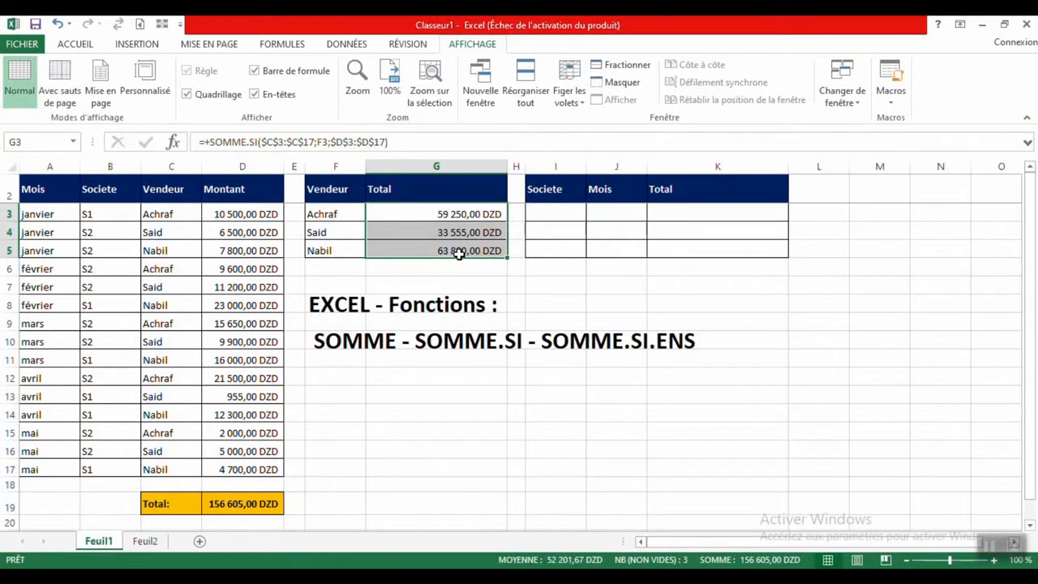
left_click(462, 282)
Step: Enter S1, S1 and S2 in cells I3 to I5 of the summary table's Societe column
left_click(556, 226)
left_click(556, 211)
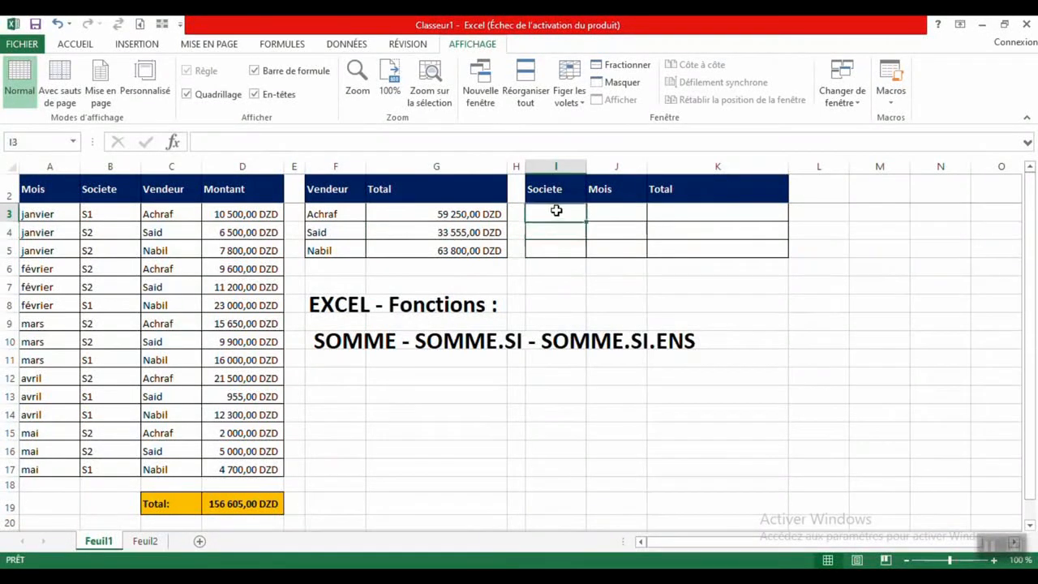
type("Societe")
type("1")
key("Return")
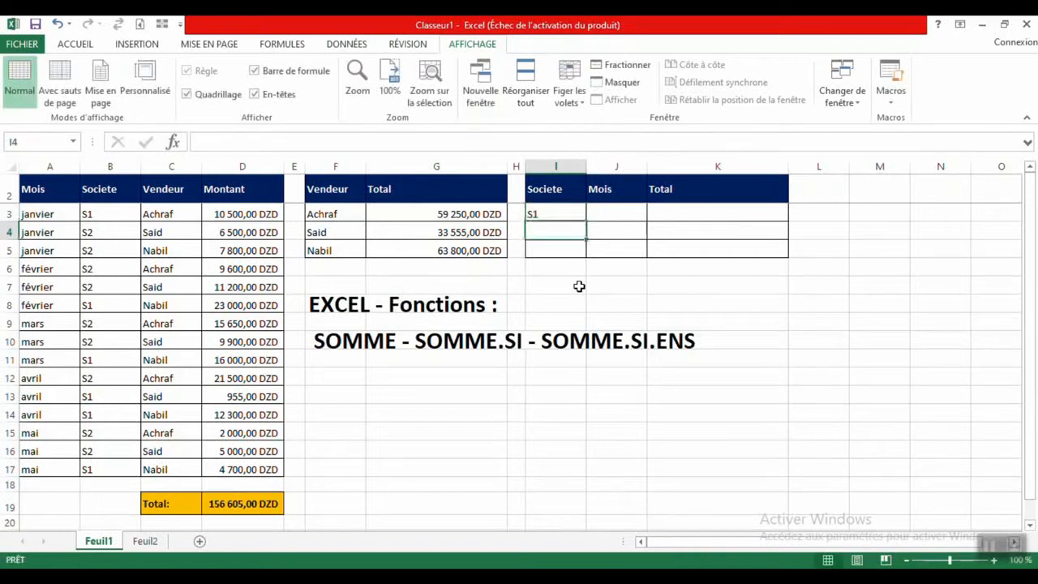
type("S1")
type("2")
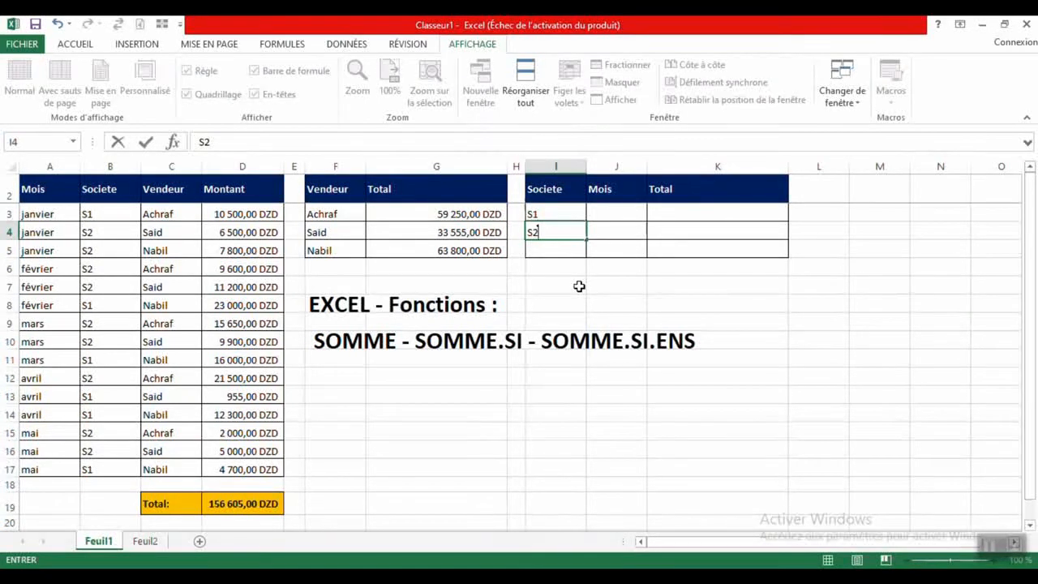
key("Return")
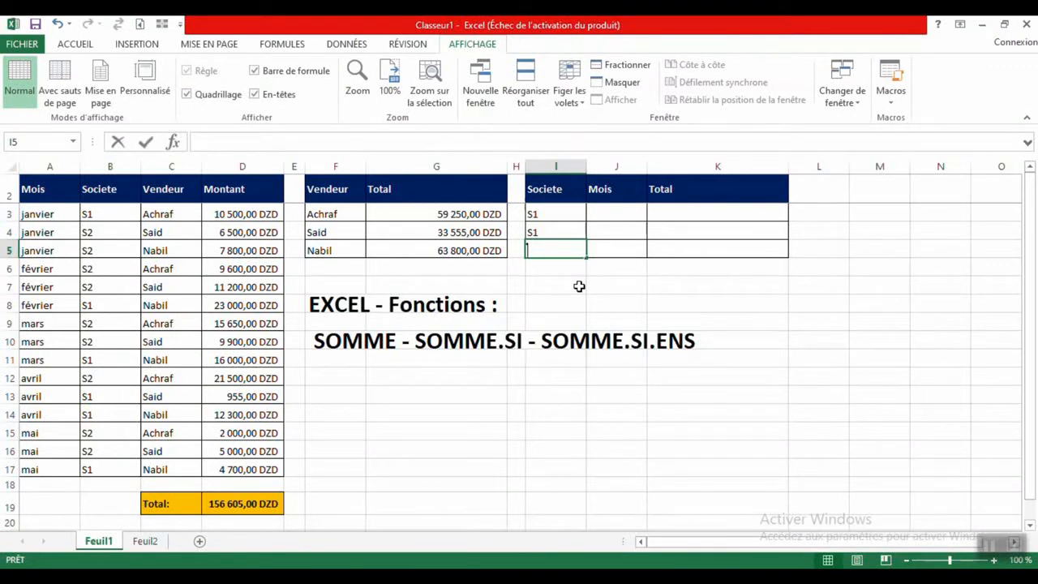
type("S2")
key("Return")
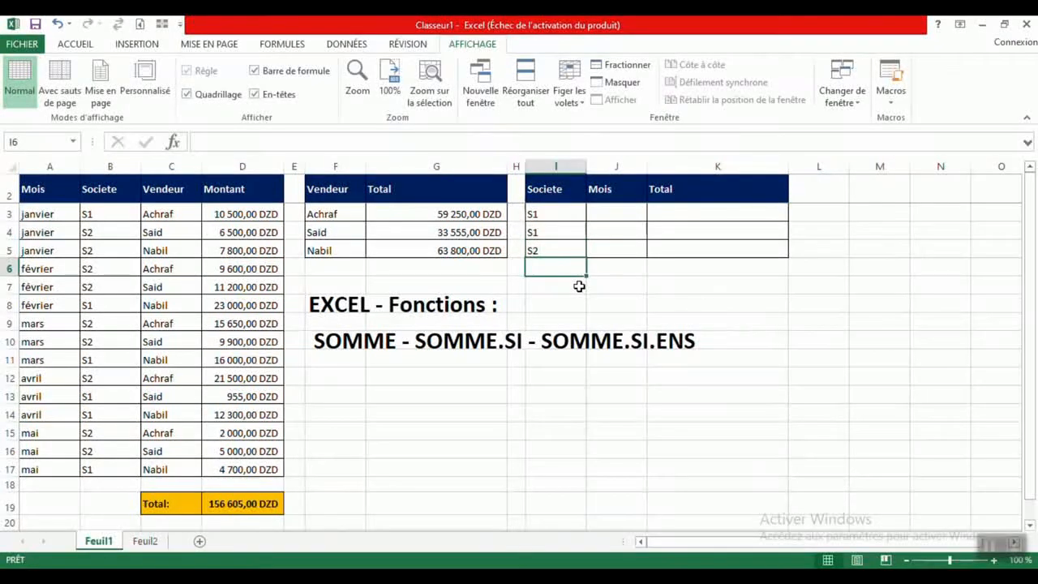
Step: Extend the Societe column by copying the S2 entry from I5 into cells I6 and I7
type("S")
key("Return")
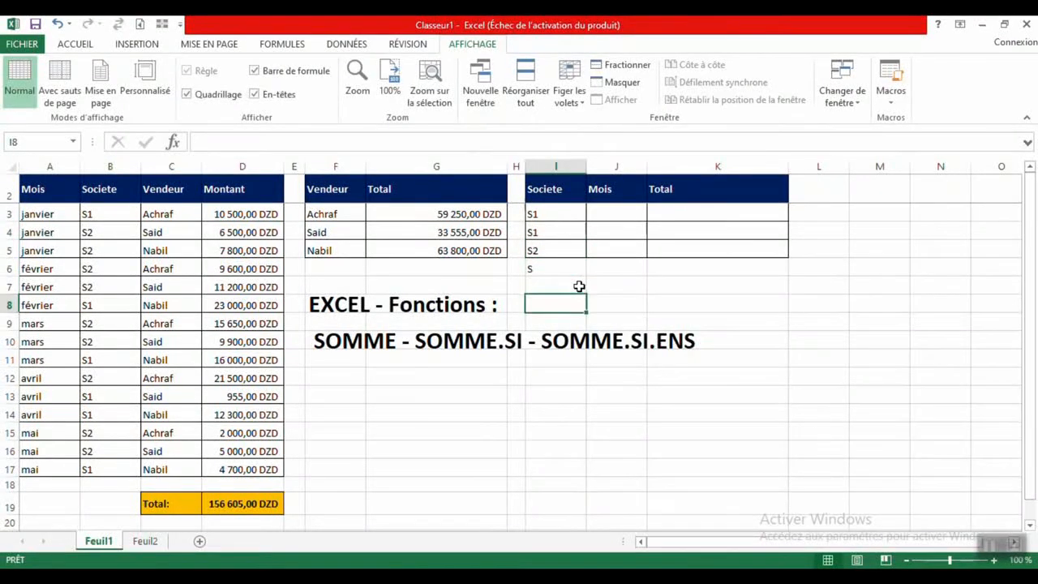
key("Up")
key("Up")
key("ctrl+c")
key("Down")
key("ctrl+v")
key("Down")
key("ctrl+v")
key("Up")
key("Up")
key("Up")
key("Up")
key("Up")
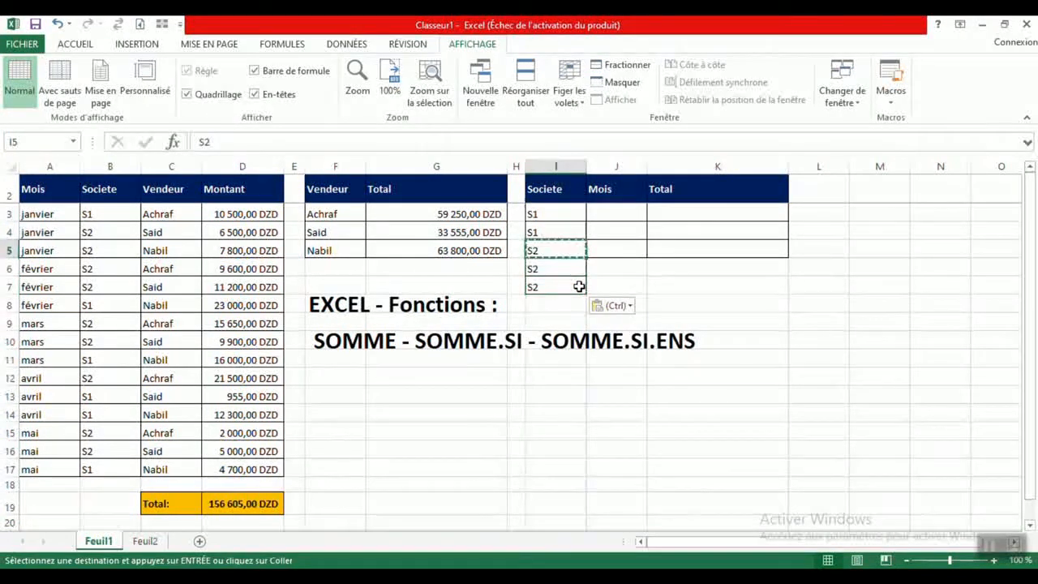
Step: Enter Janvier, Mai, Janvier, Mai and avril in cells J3 to J7 of the summary table's Mois column
key("Right")
key("Down")
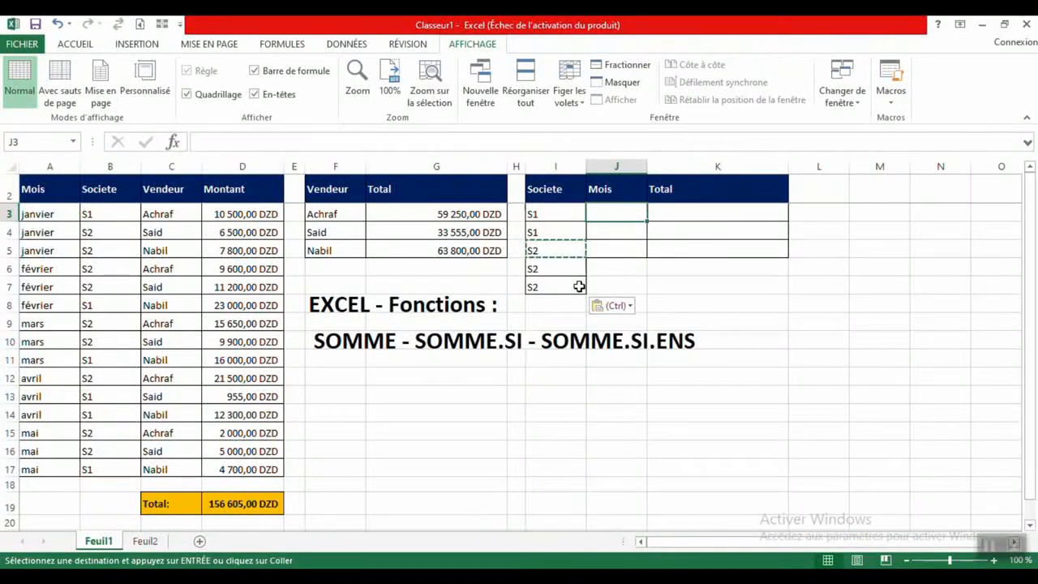
type("Janvier")
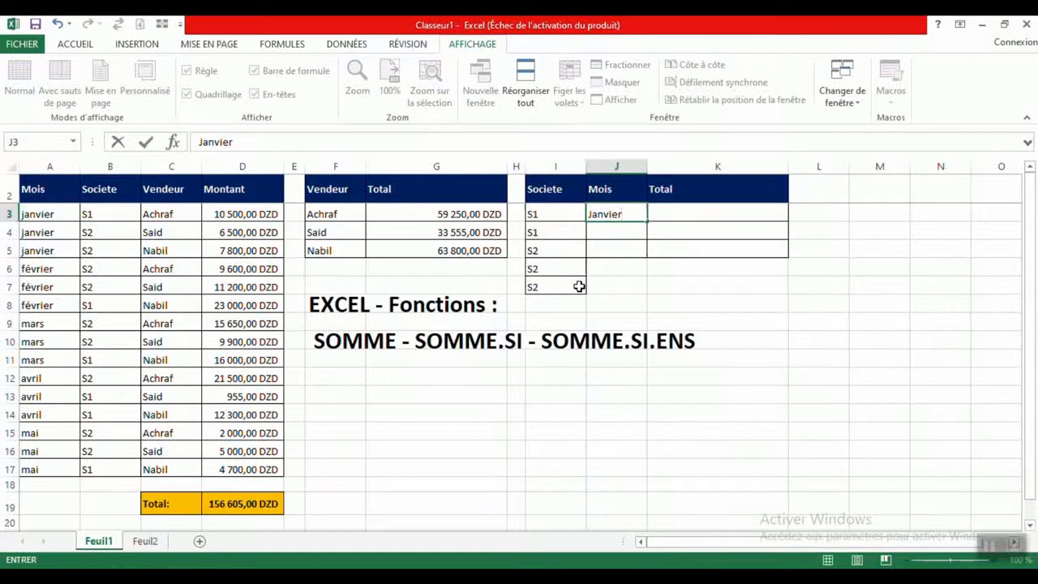
key("Return")
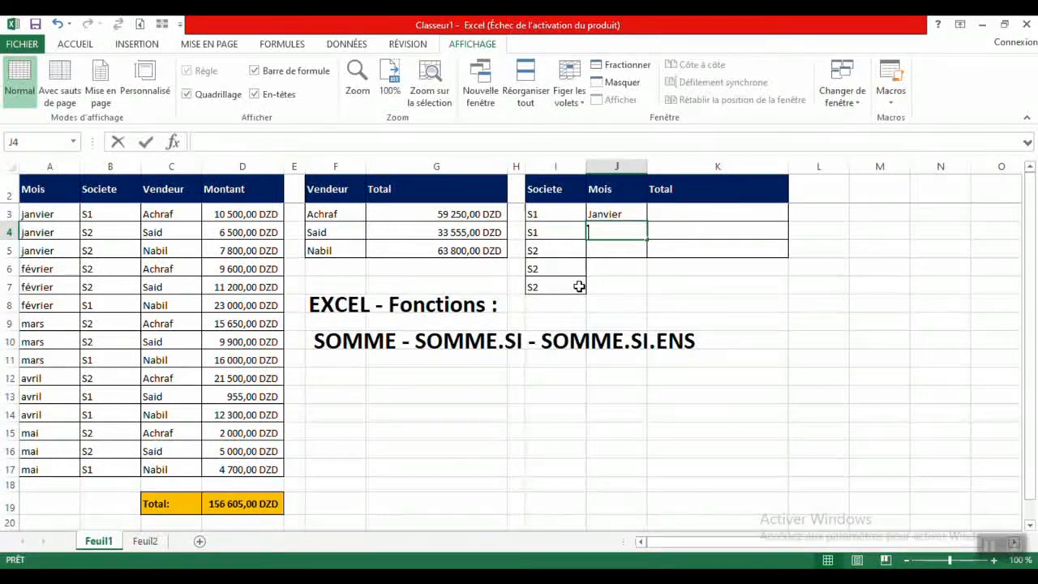
type("Mai")
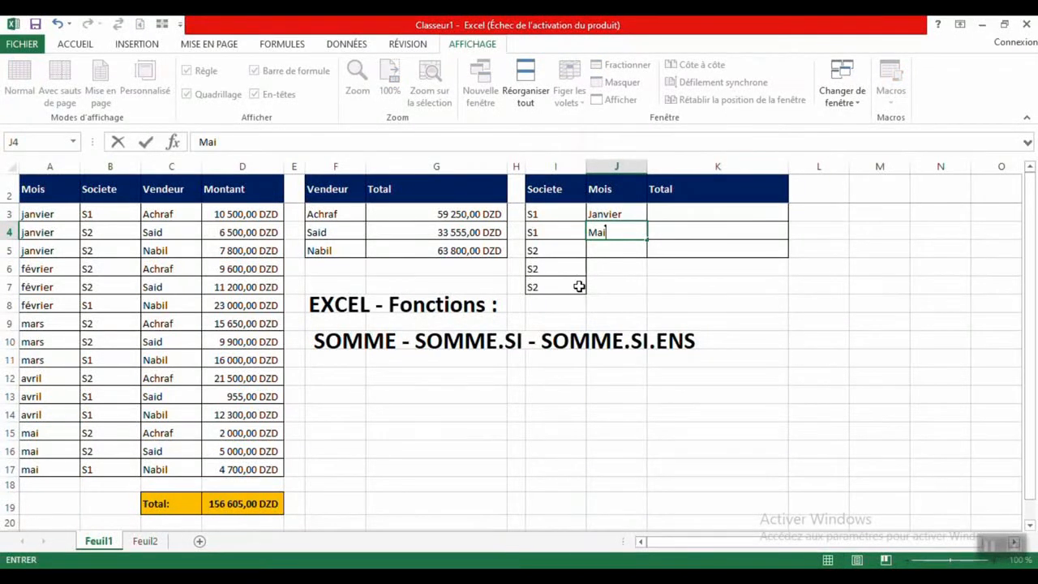
key("Return")
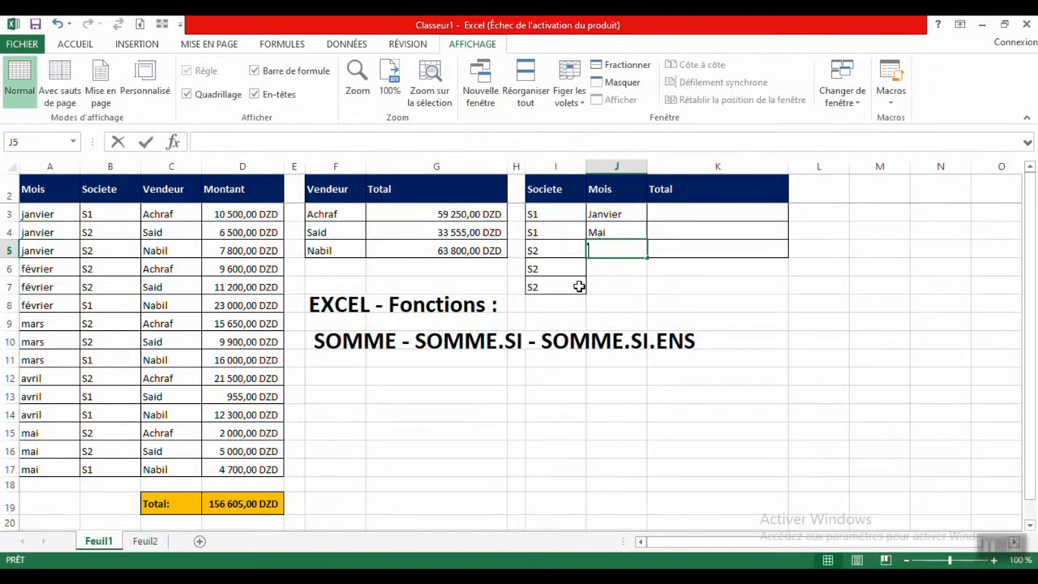
type("Janvier")
key("Return")
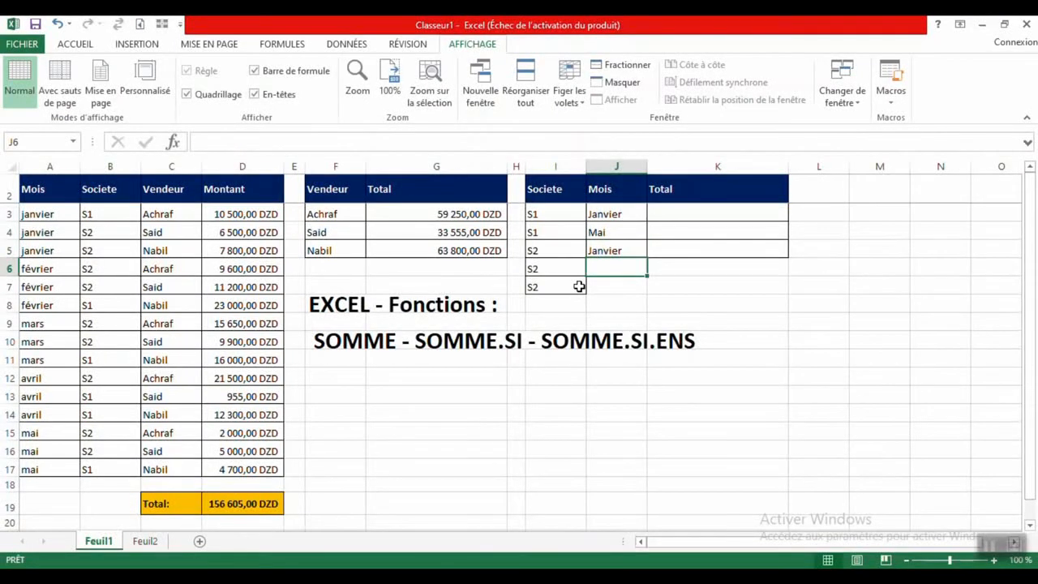
type("mai")
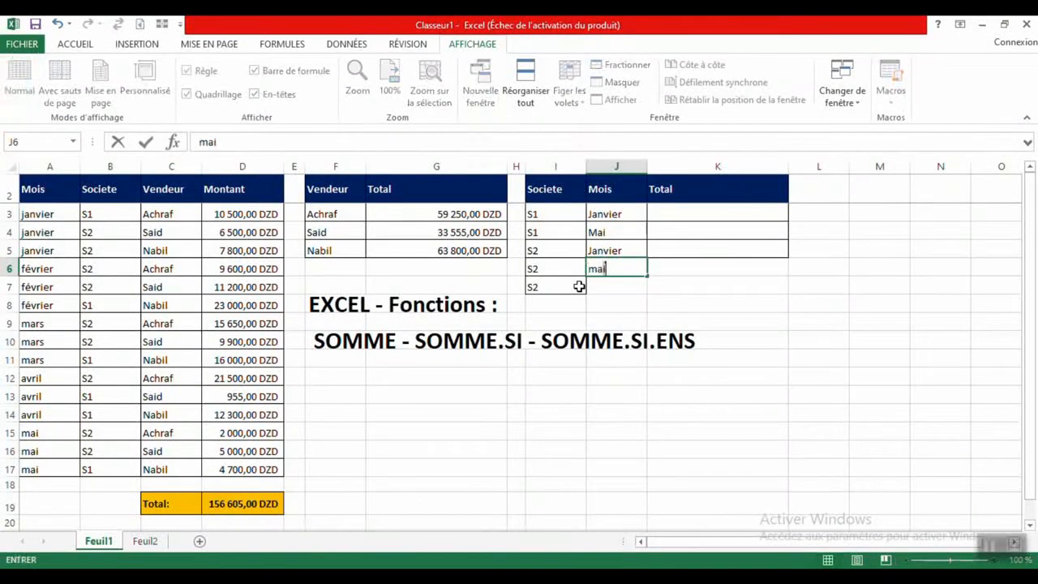
key("Return")
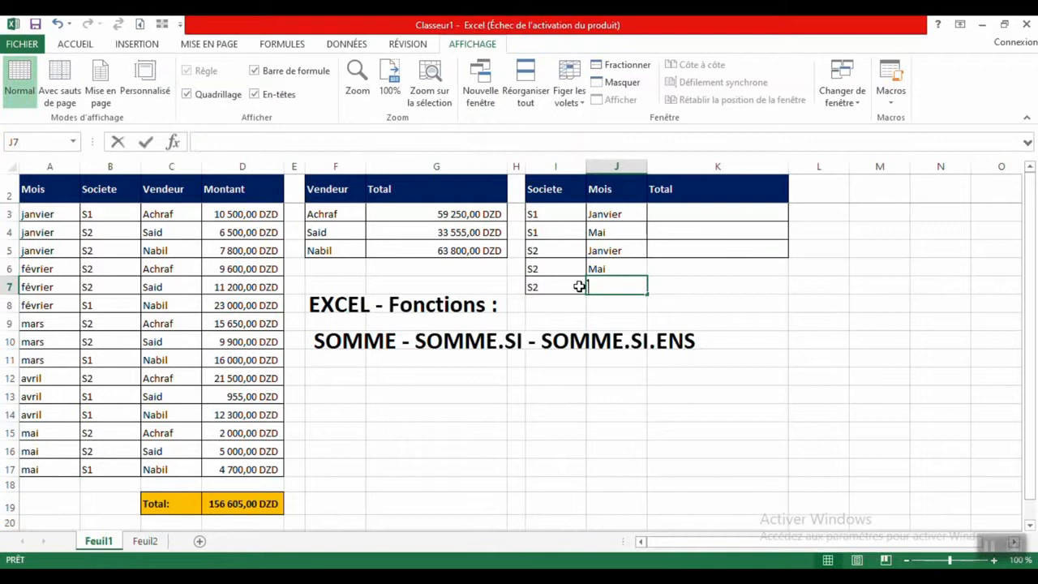
type("avri")
key("Return")
Step: Copy the formatting of cells J5:K5 onto J6:K7 to extend the summary table's borders
key("Up")
key("Up")
key("Up")
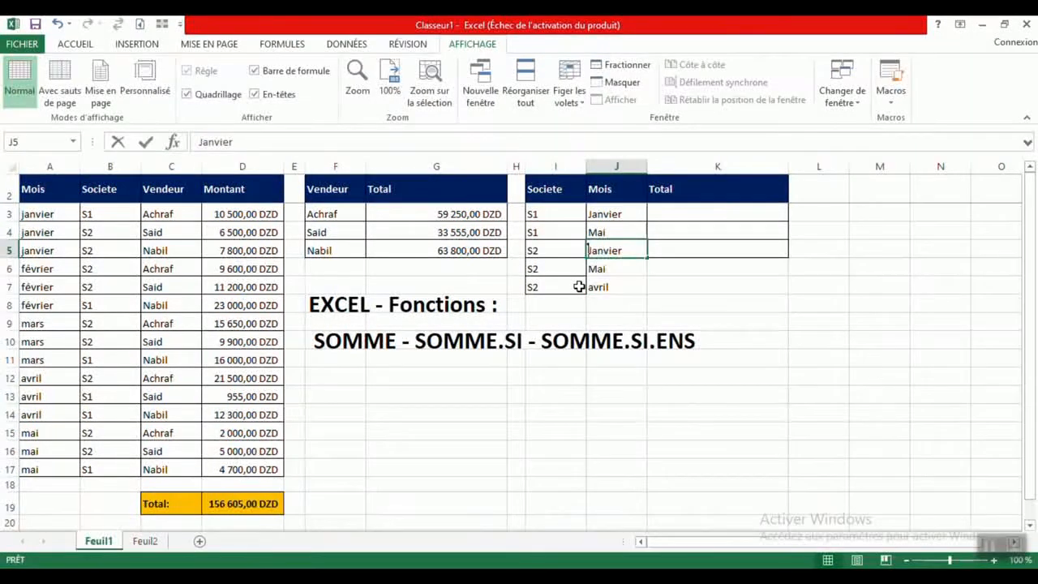
key("shift+Right")
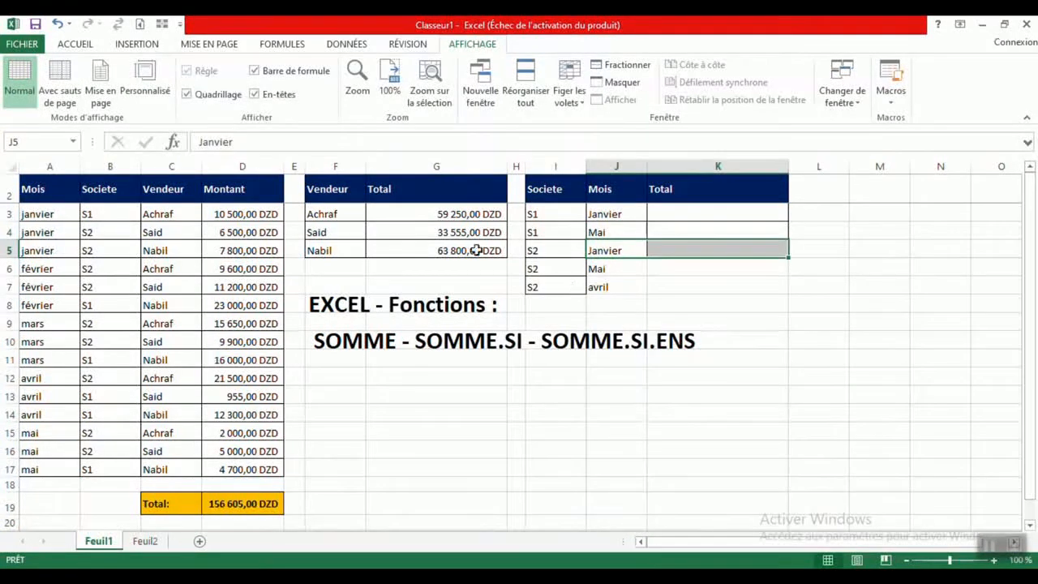
left_click(73, 49)
left_click(48, 99)
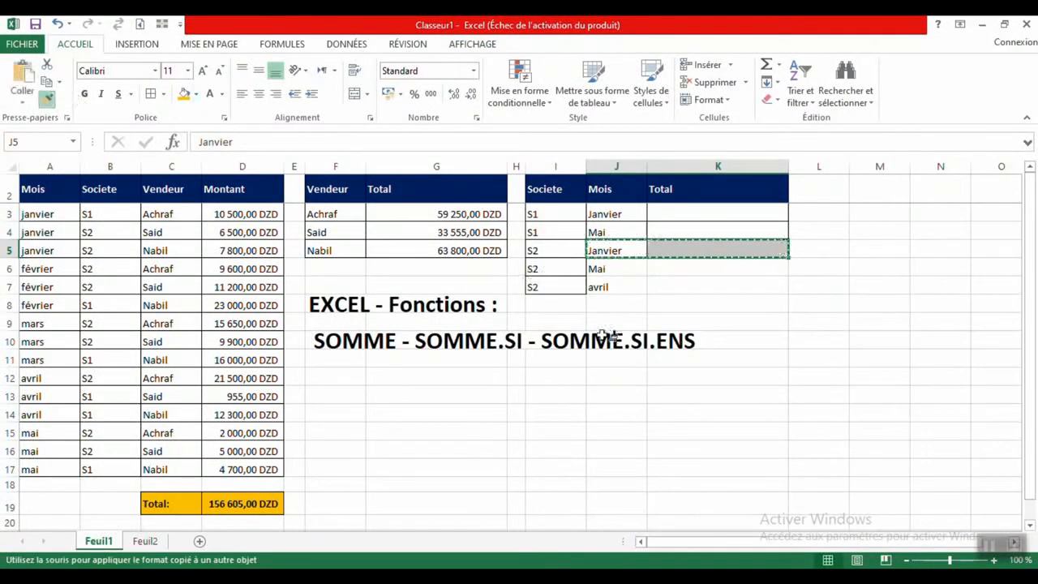
mouse_move(603, 269)
left_mouse_down()
mouse_move(649, 265)
mouse_move(762, 292)
mouse_move(746, 288)
left_mouse_up()
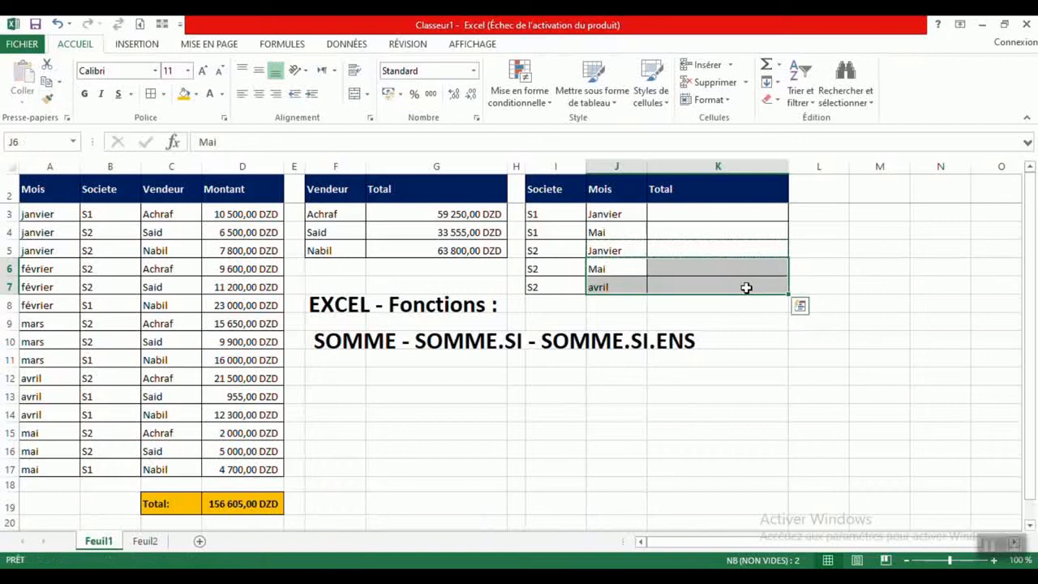
Step: Review the company and month criteria in I3 and J3 that apply to the total in K3
left_click(688, 212)
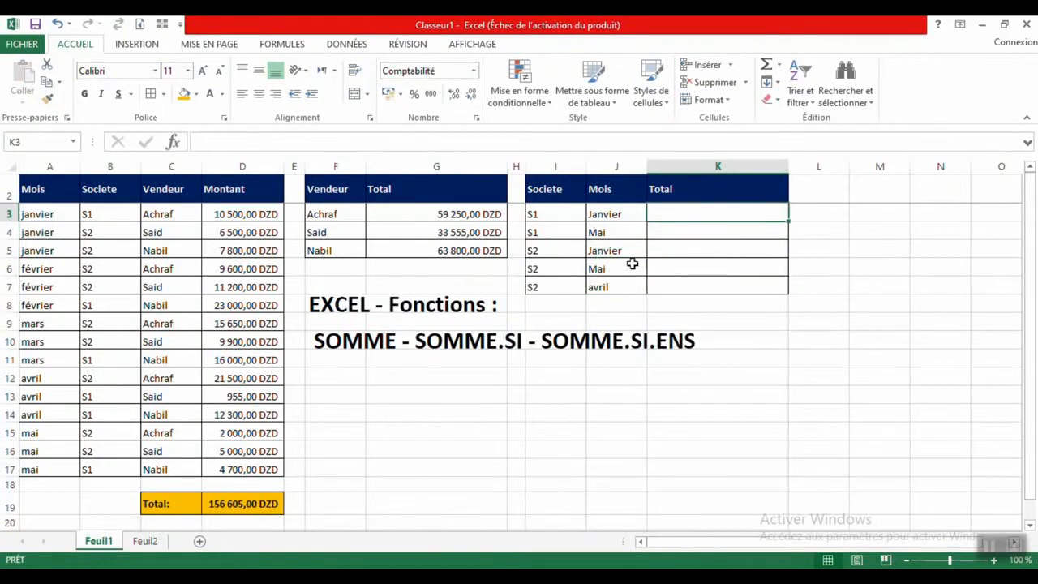
left_click(540, 211)
left_click(603, 212)
left_click(556, 214)
left_click(593, 215)
left_click(540, 208)
left_click(607, 211)
Step: Start a SOMME.SI.ENS formula in K3, the first Total cell of the company and month table
double_click(700, 212)
type("+so")
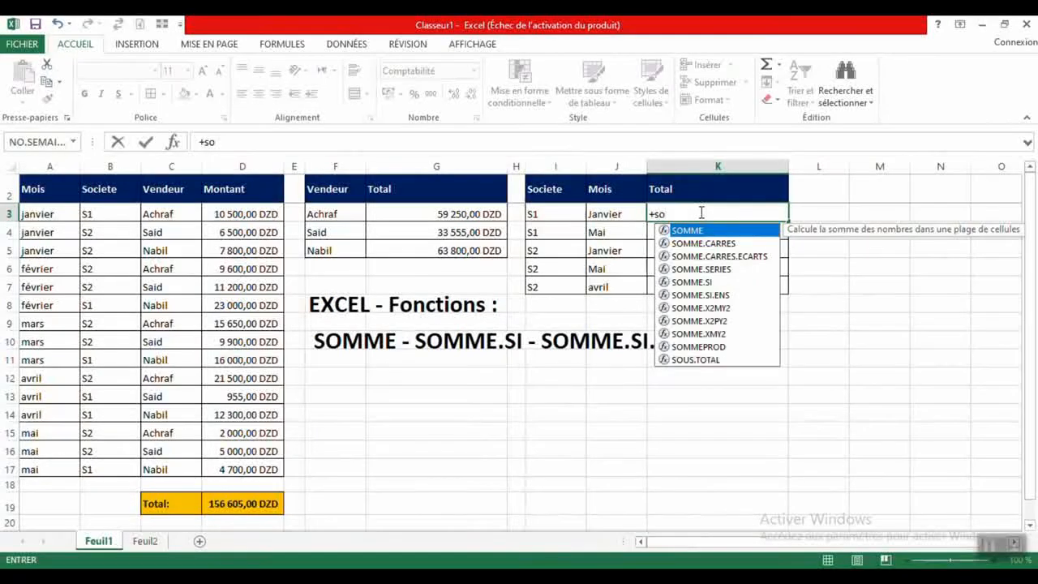
type("mme,")
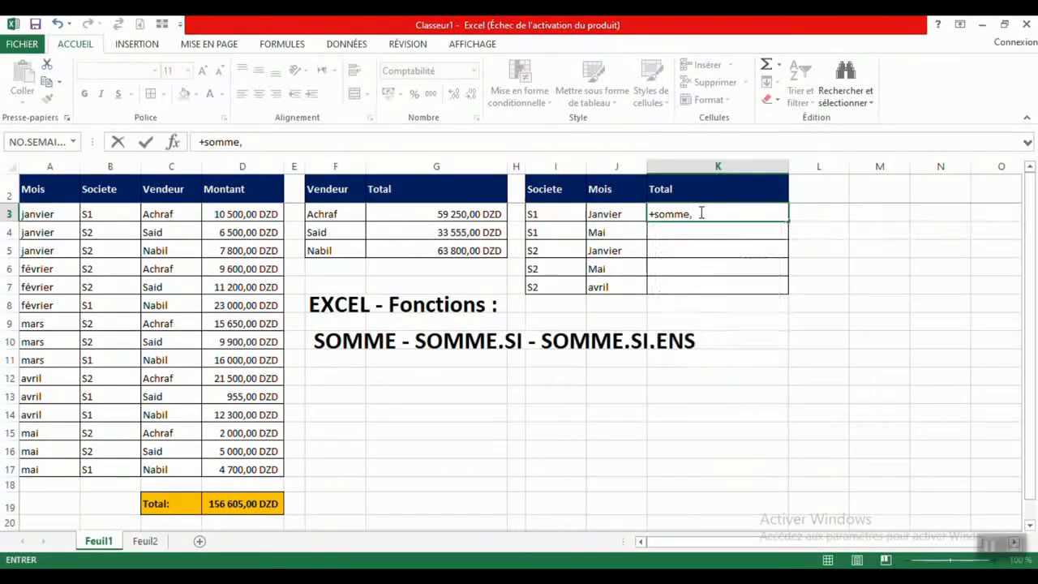
key("BackSpace")
type(".")
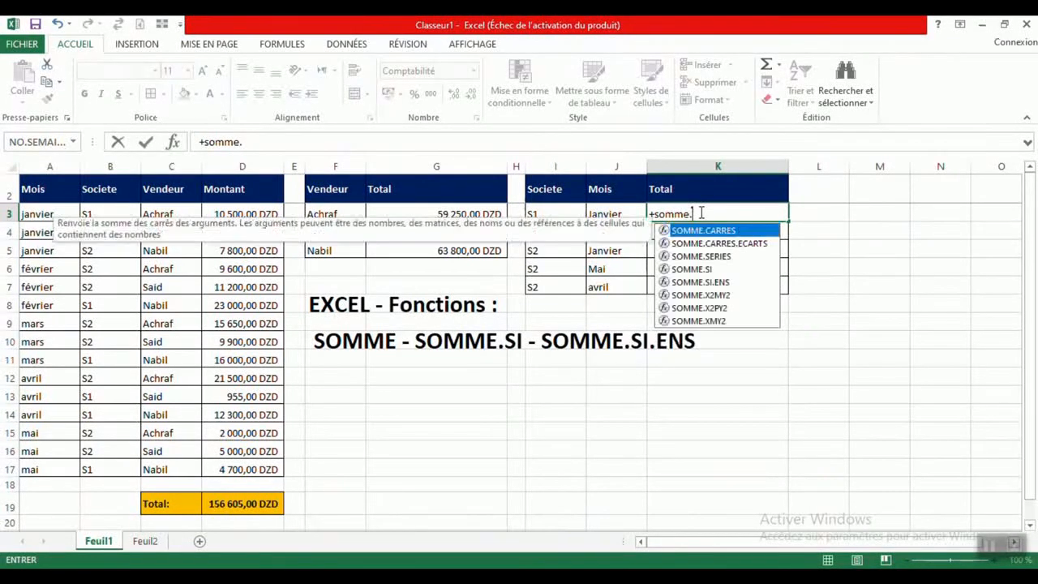
type("si")
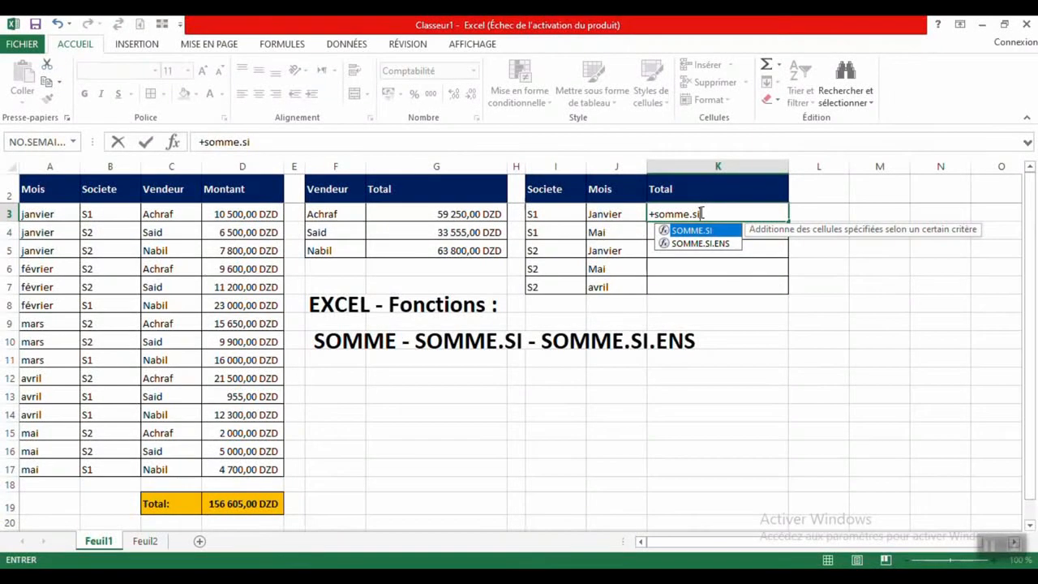
type(".")
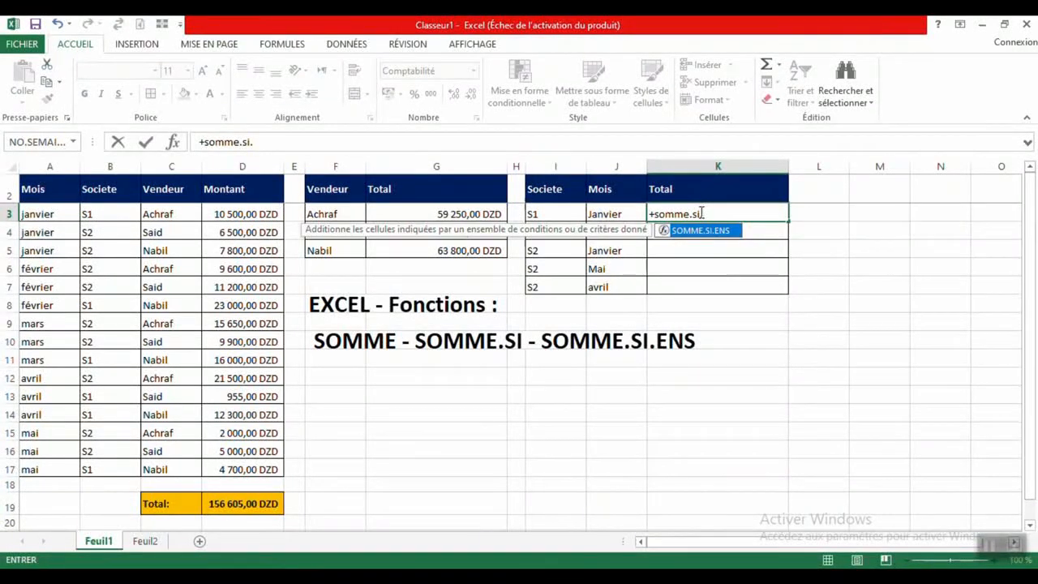
type("ens")
double_click(702, 230)
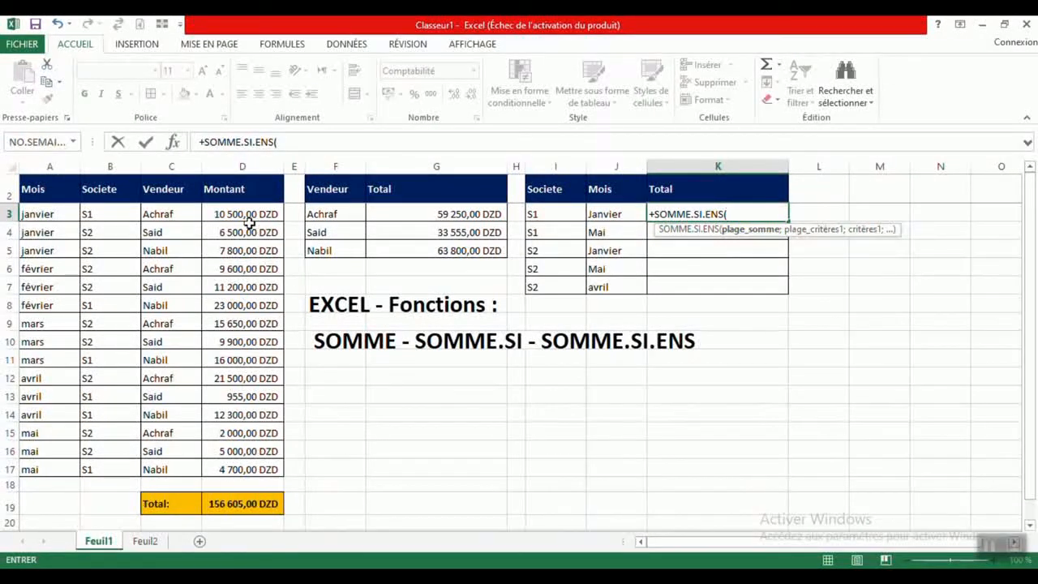
Step: Set the Montant amounts as the formula's sum range with absolute references, $D$3:$D$17
left_click_drag(240, 212, 239, 458)
left_click(287, 143)
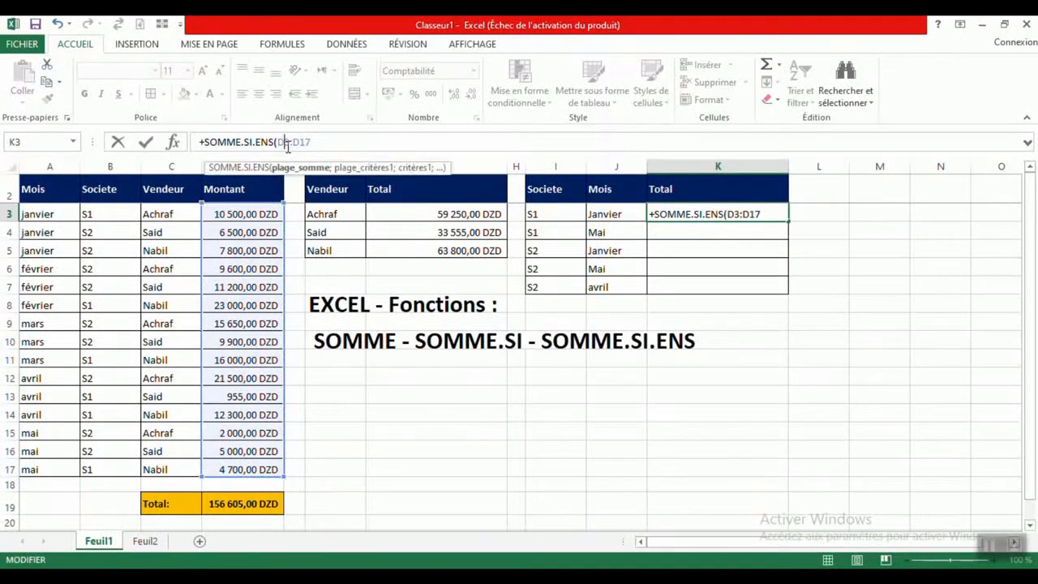
key("F4")
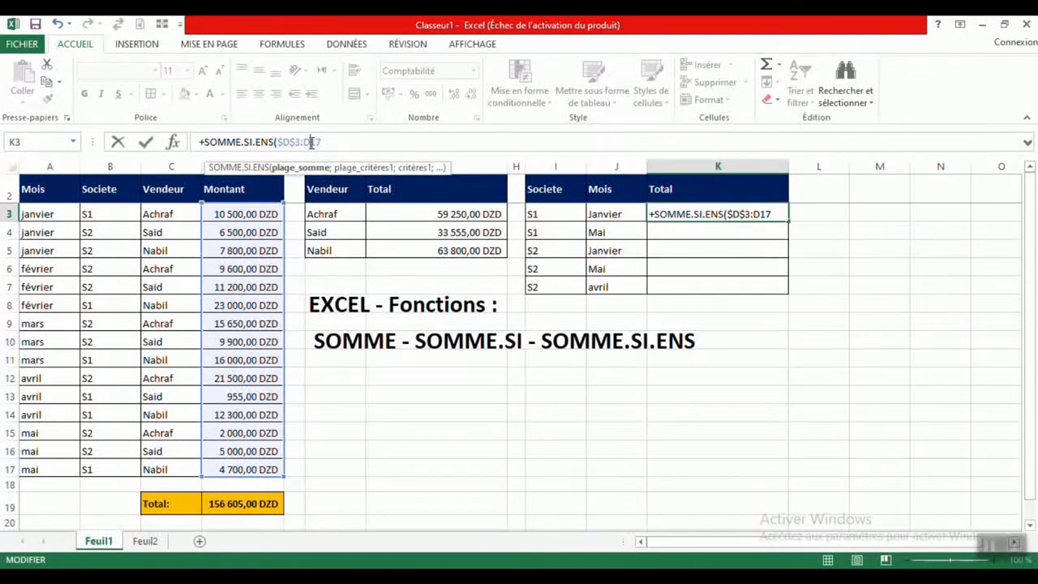
left_click(311, 143)
key("F4")
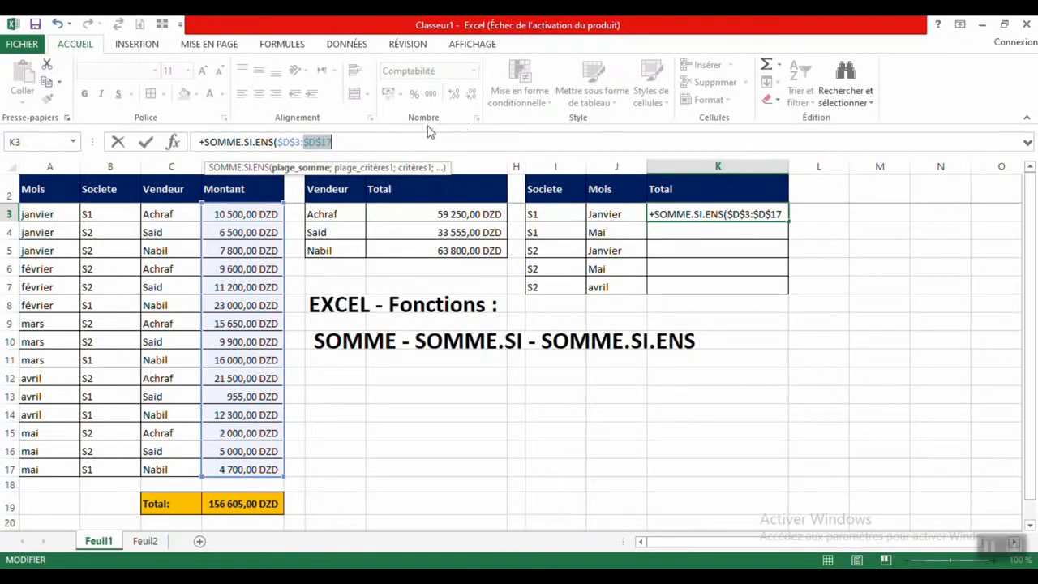
type("k")
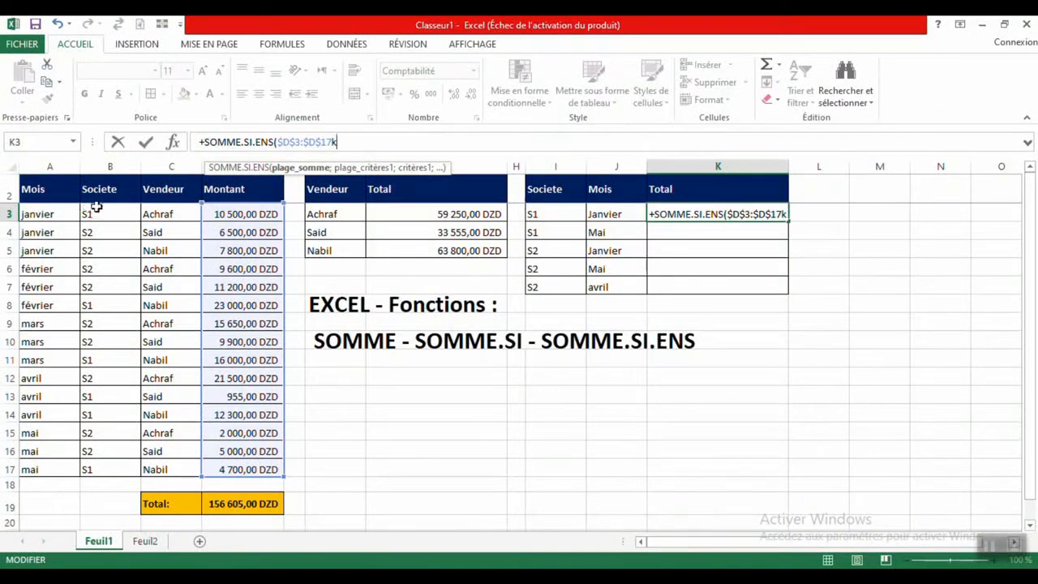
key("Return")
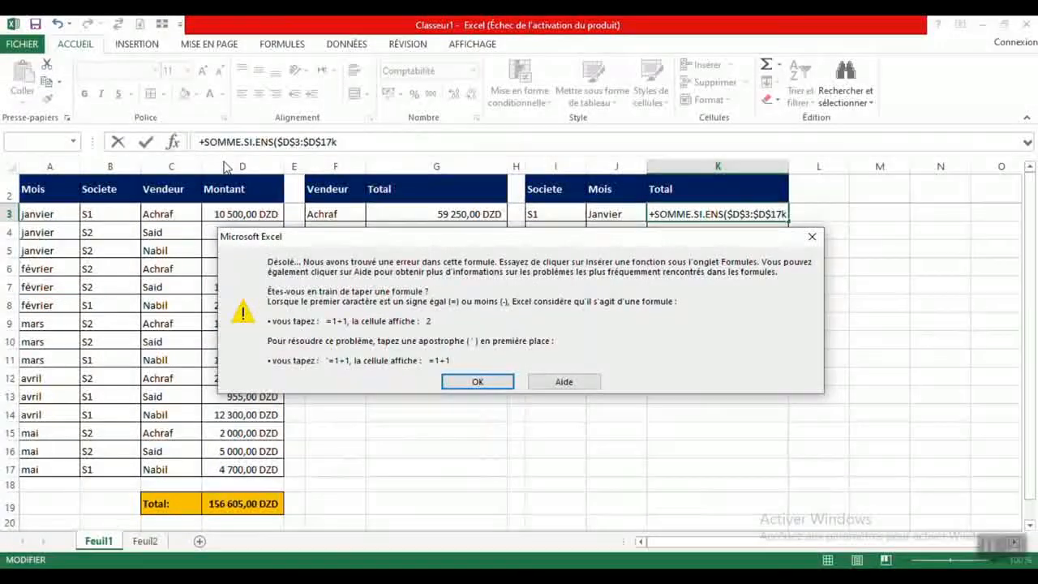
key("Return")
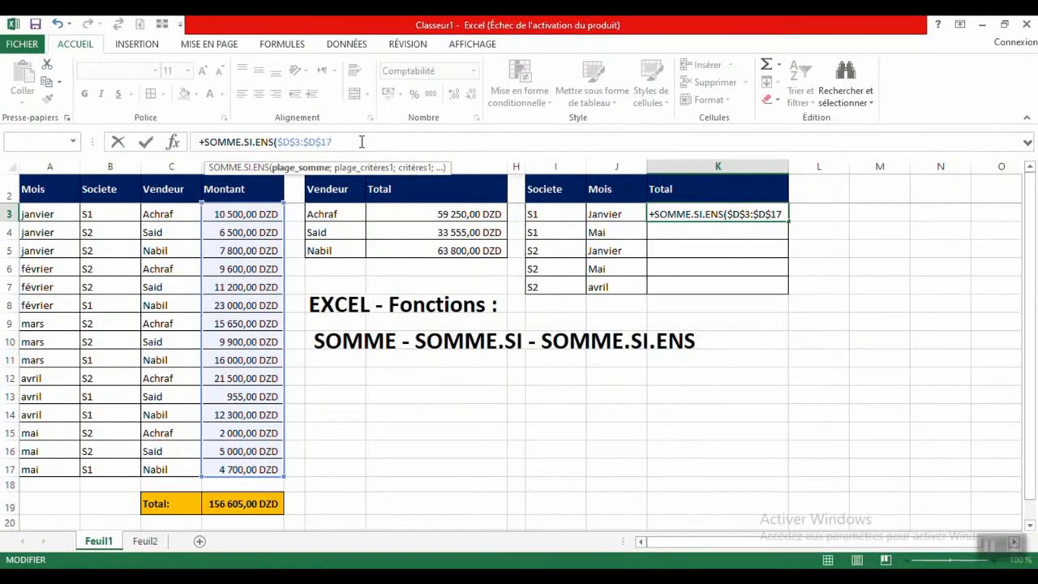
Step: Add the Societe column $B$3:$B$17 as the first criteria range, with I3 as its criterion
type(";")
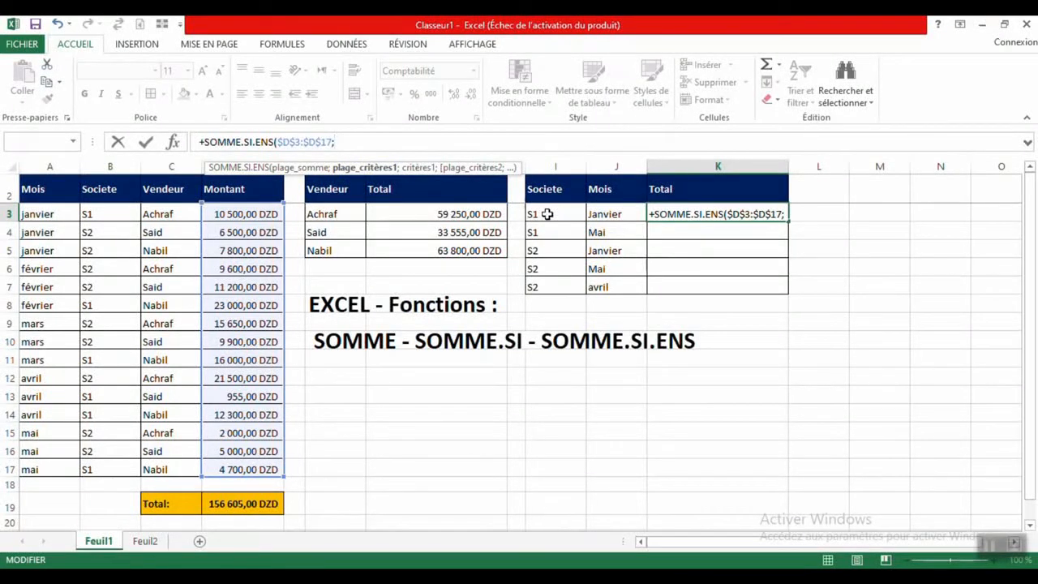
left_click_drag(98, 211, 118, 360)
left_click_drag(120, 471, 120, 471)
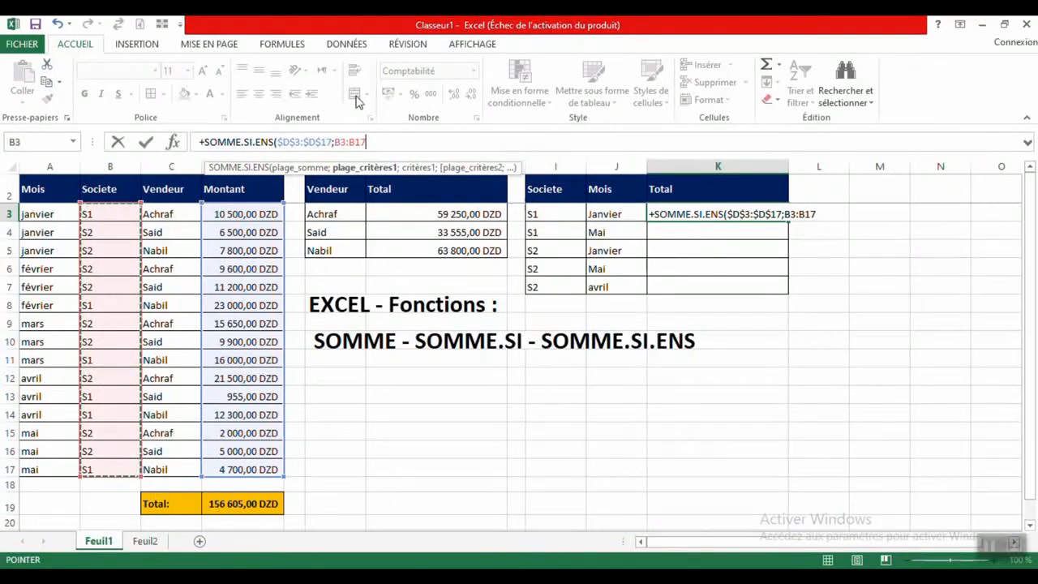
left_click(341, 142)
key("F4")
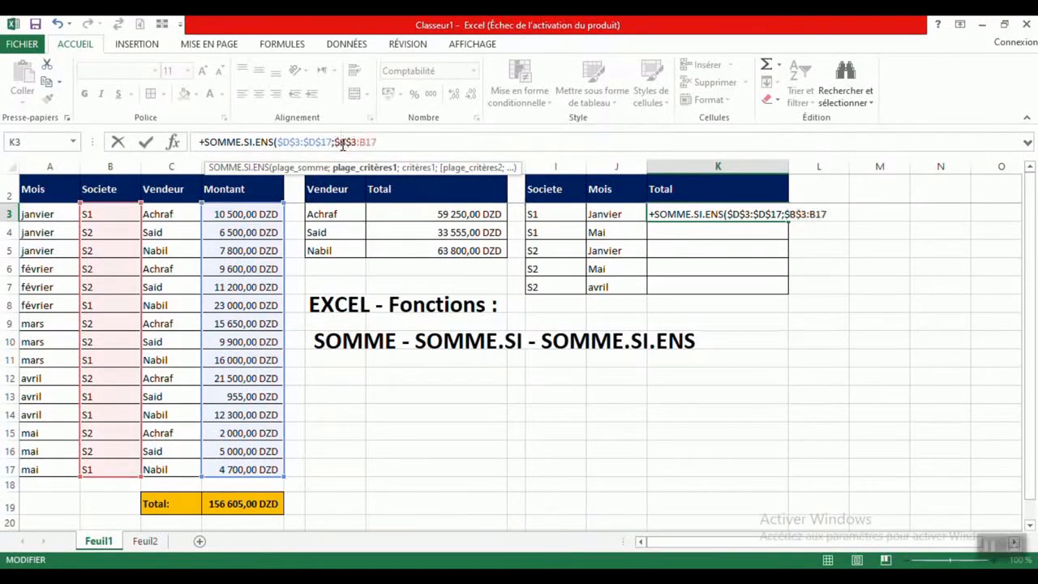
left_click(373, 142)
key("F4")
left_click(422, 145)
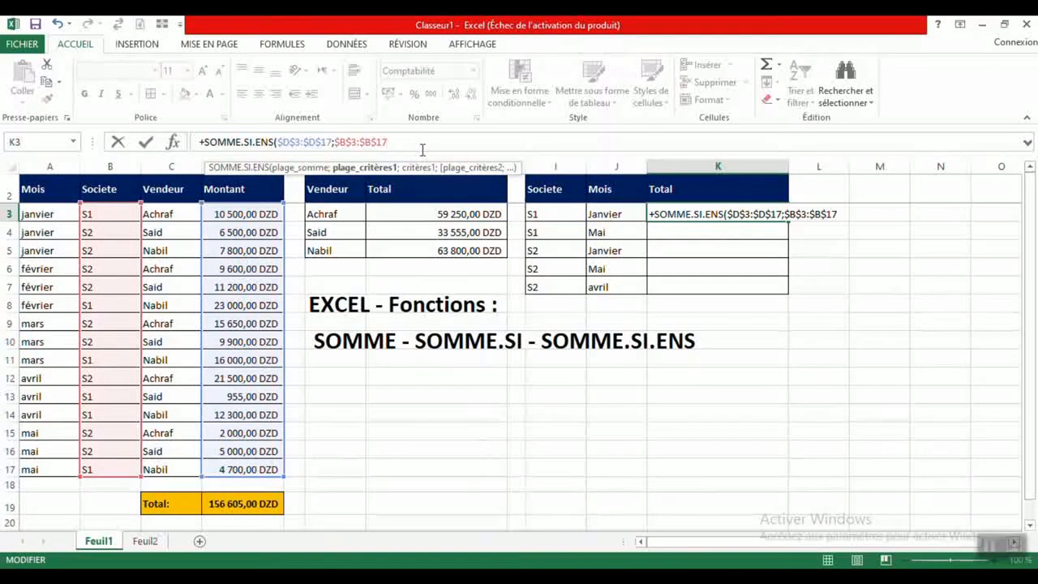
type(";")
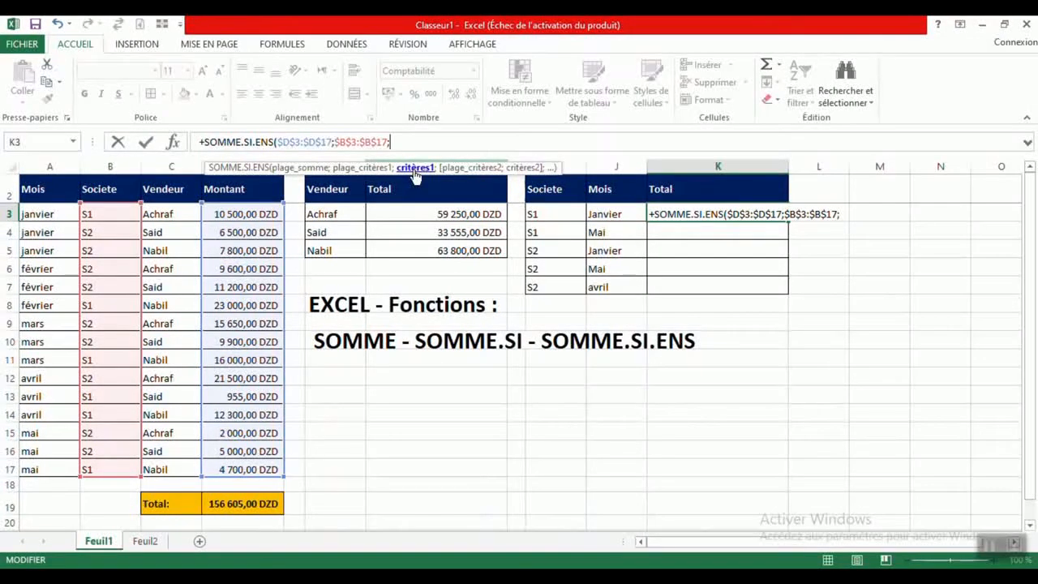
left_click(563, 217)
Step: Add the Mois column $A$3:$A$17 as the second criteria range with J3 as its criterion, and complete the formula
type(";")
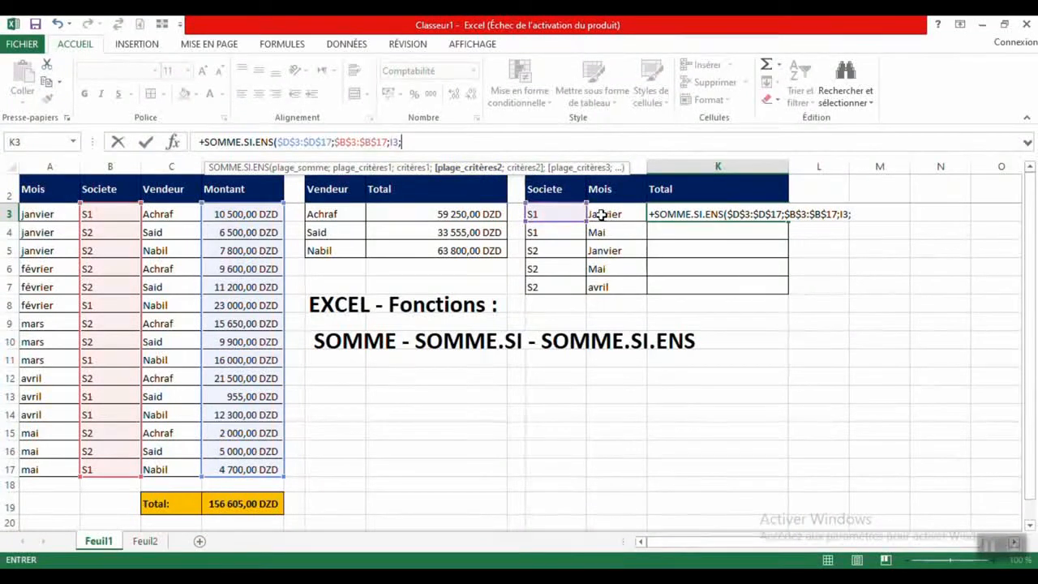
left_click_drag(55, 211, 57, 469)
left_click(410, 142)
key("F4")
left_click(441, 142)
key("F4")
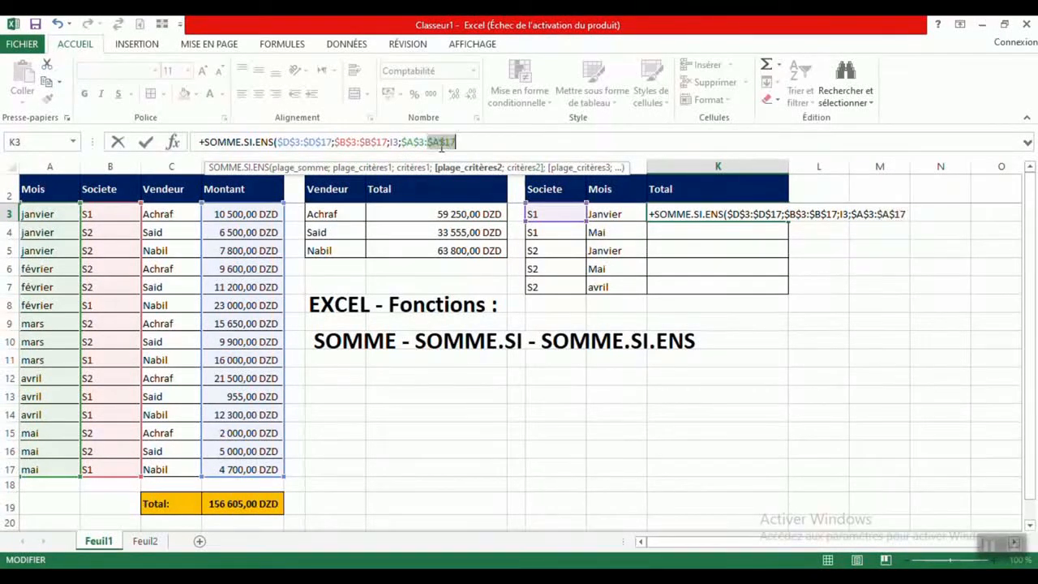
left_click(480, 142)
type(";")
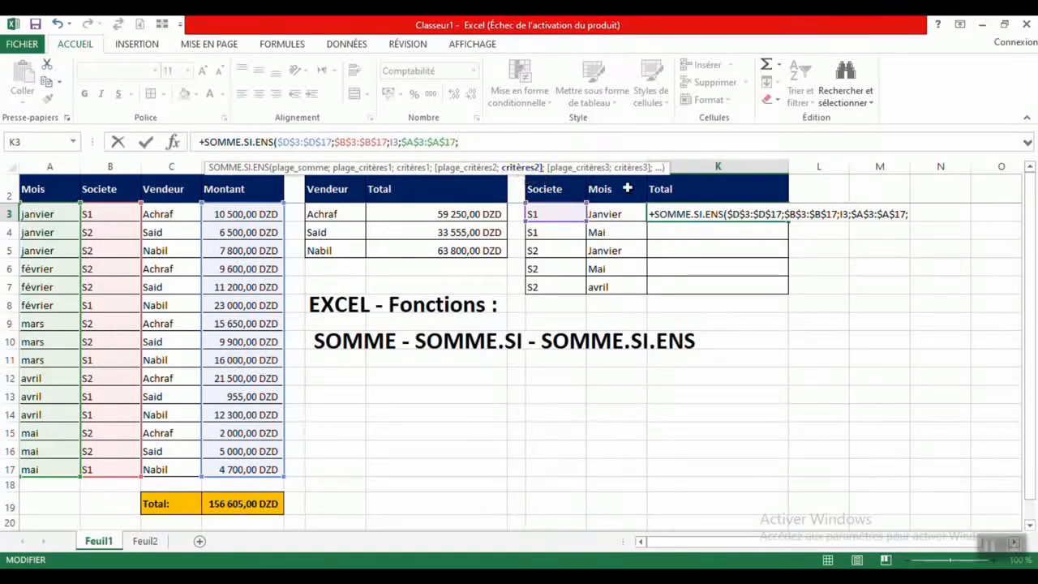
left_click(619, 215)
key("ctrl+Return")
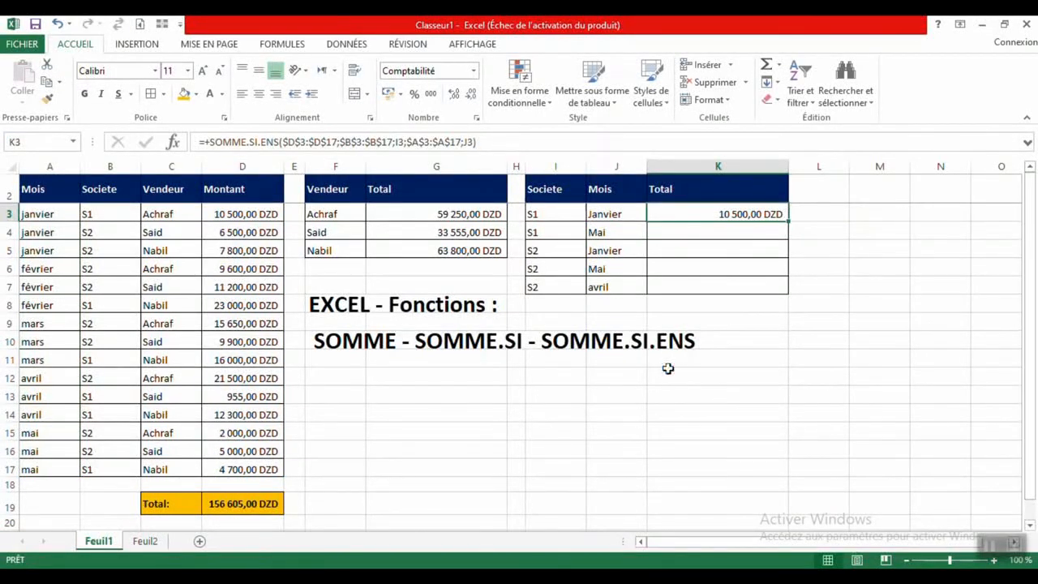
Step: Copy the SOMME.SI.ENS formula from K3 into K4:K7 for the remaining company and month combinations
key("ctrl+c")
key("Down")
key("shift+Down")
key("shift+Down")
key("shift+Down")
key("ctrl+v")
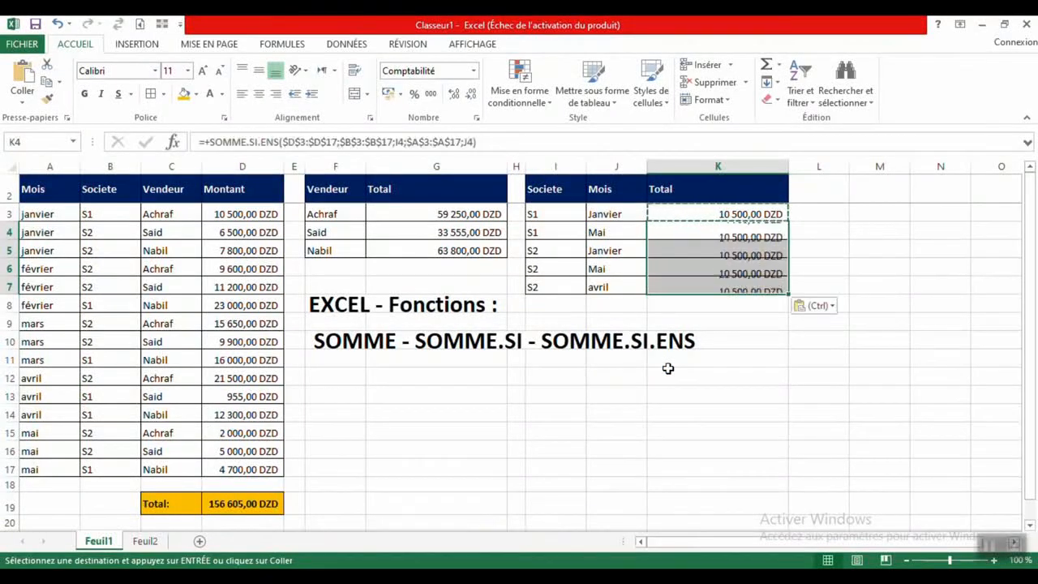
Step: Highlight the janvier S1 entry in A3:B3 with the orange fill colour
left_click_drag(762, 217, 747, 291)
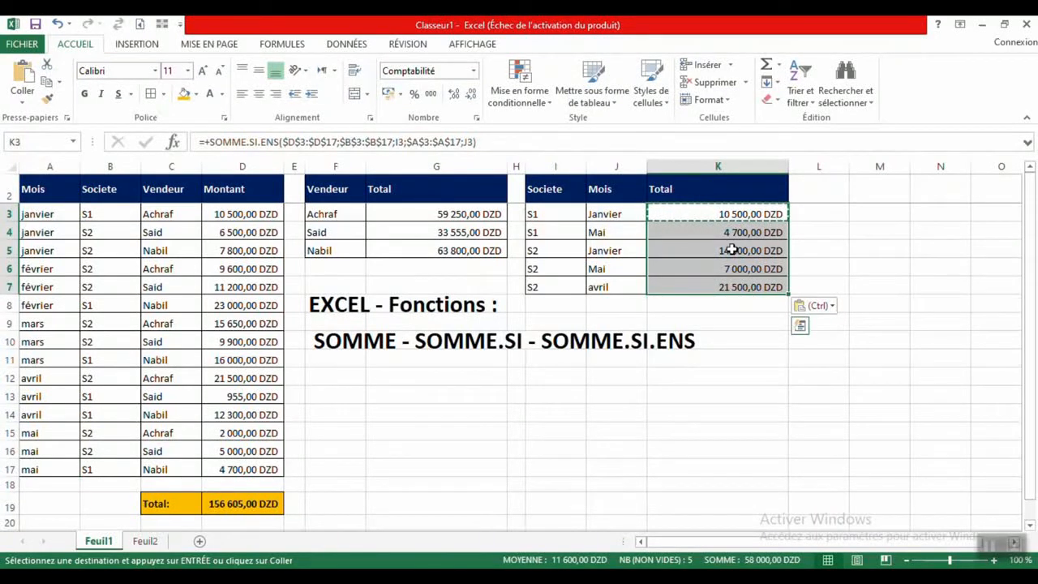
left_click(689, 214)
left_click(90, 216)
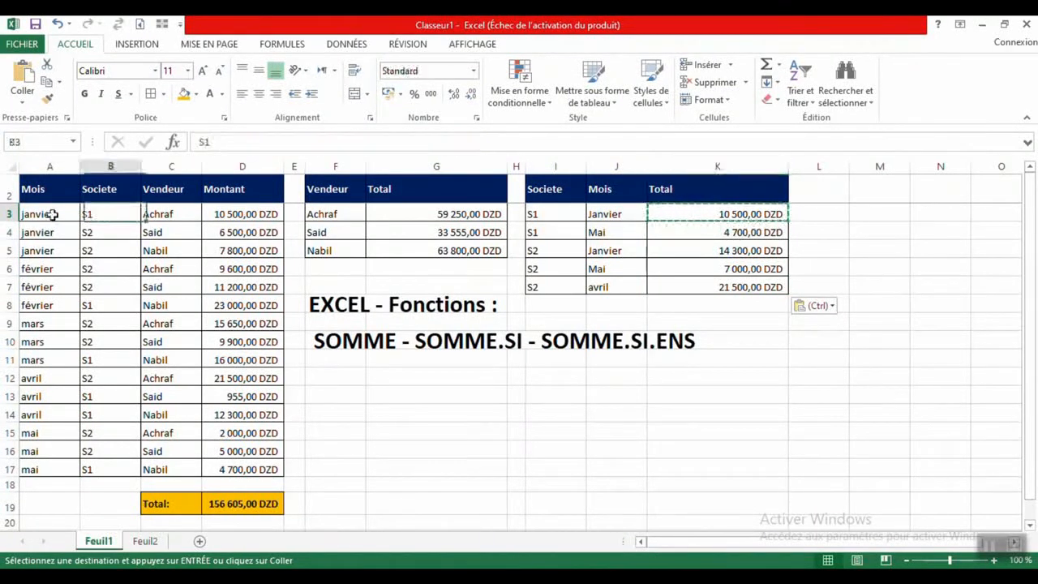
left_click(41, 214)
left_click_drag(102, 214, 46, 214)
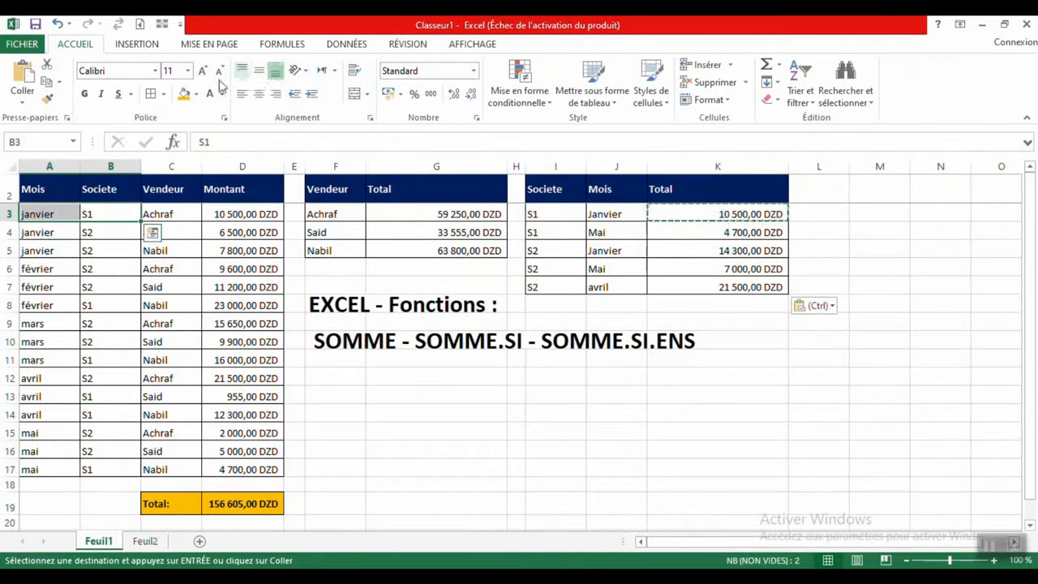
left_click(184, 94)
Step: Apply the same orange fill to the Mois and Societe cells of the other S1 rows: A8:B8, A11:B11, A13:B14 and A17:B17
left_click_drag(104, 306, 32, 305)
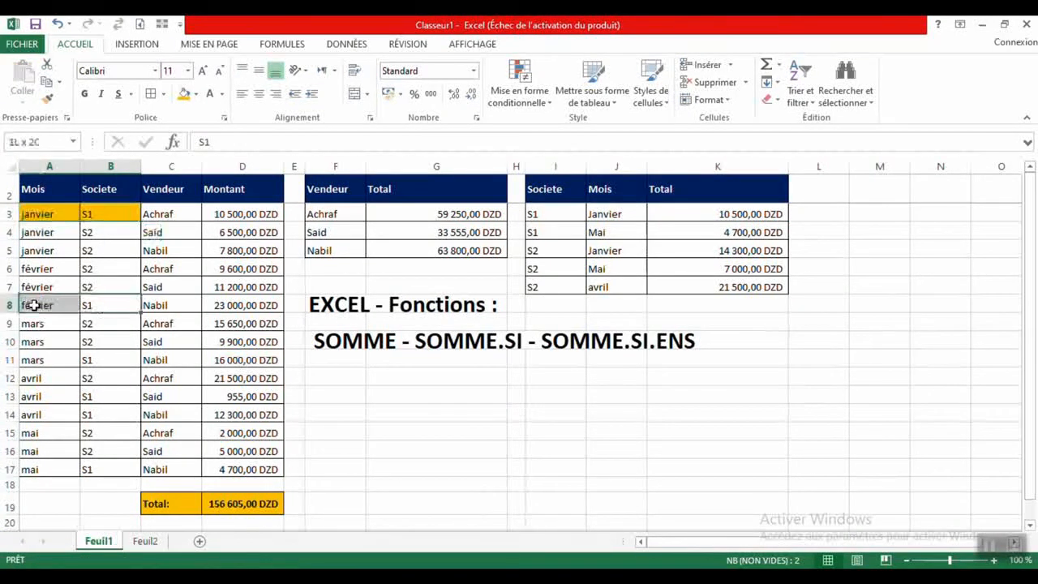
left_click(184, 93)
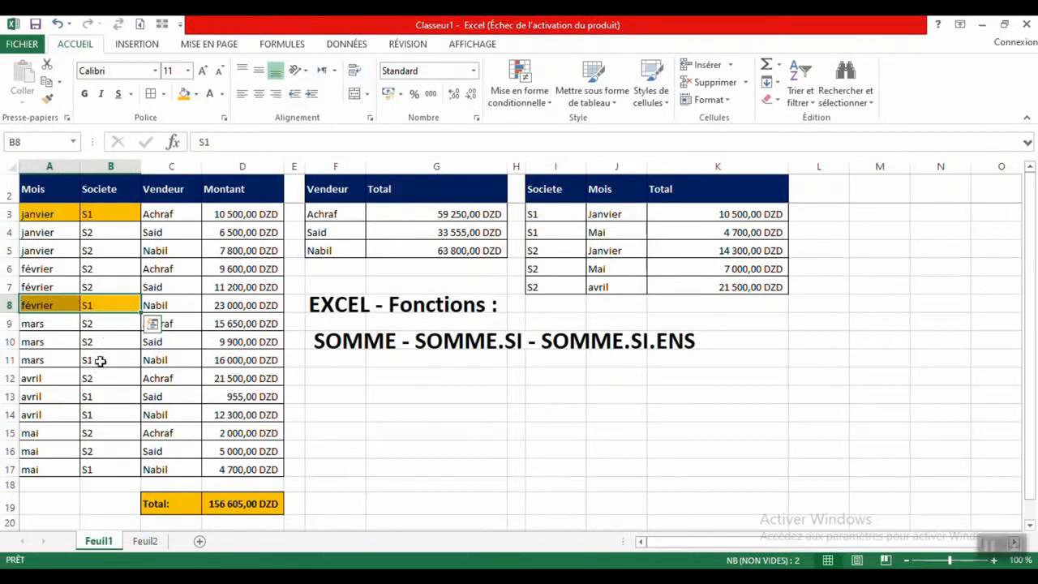
left_click_drag(99, 360, 36, 360)
left_click(184, 93)
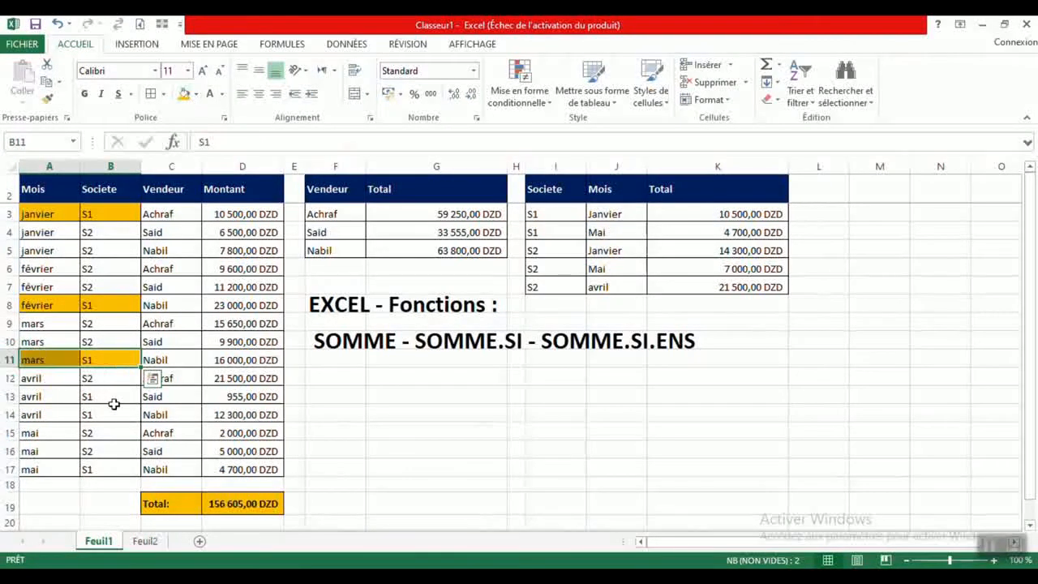
left_click_drag(109, 401, 44, 415)
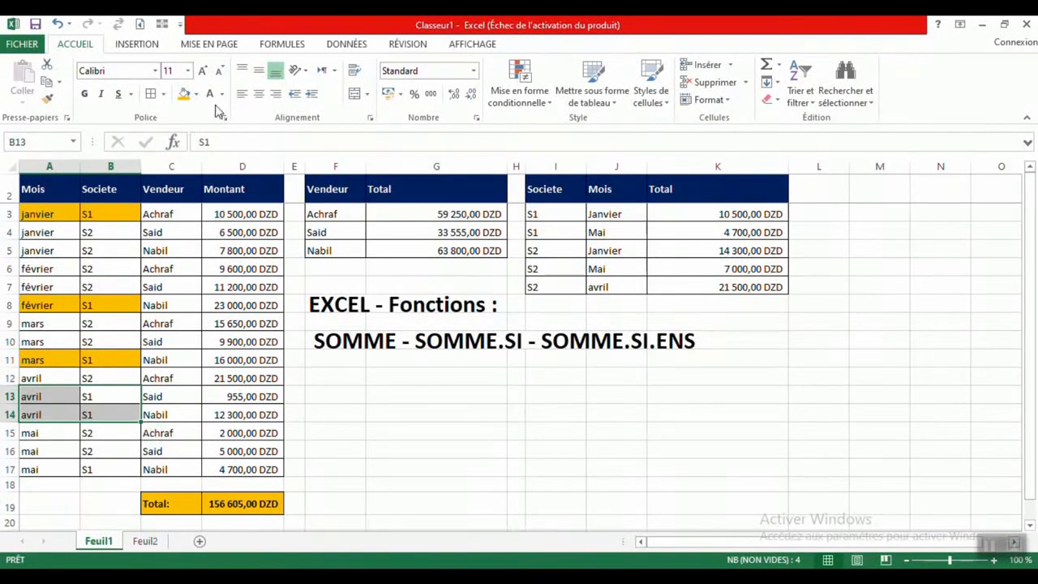
left_click(184, 93)
left_click_drag(108, 468, 37, 469)
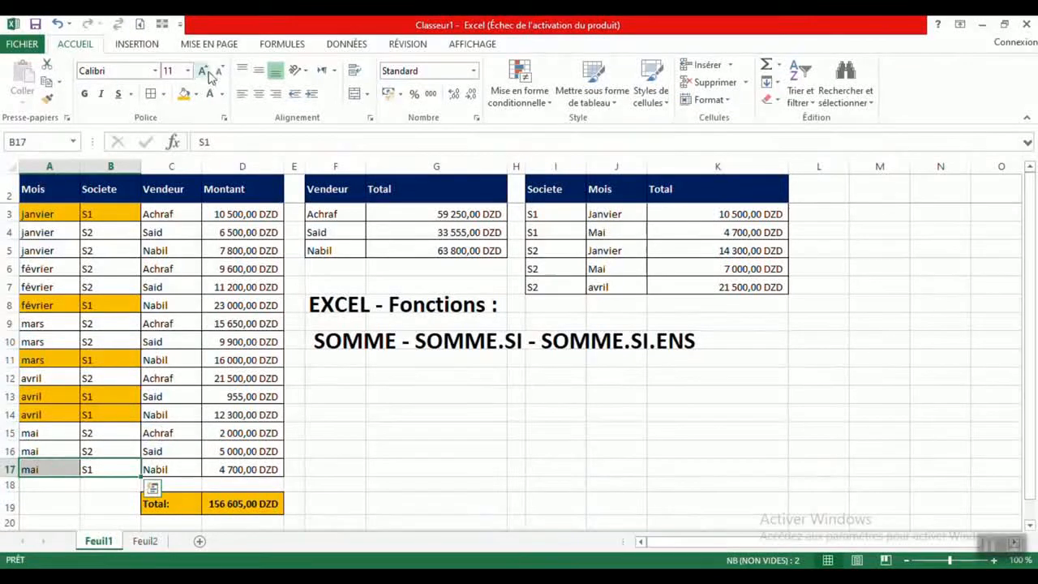
left_click(184, 94)
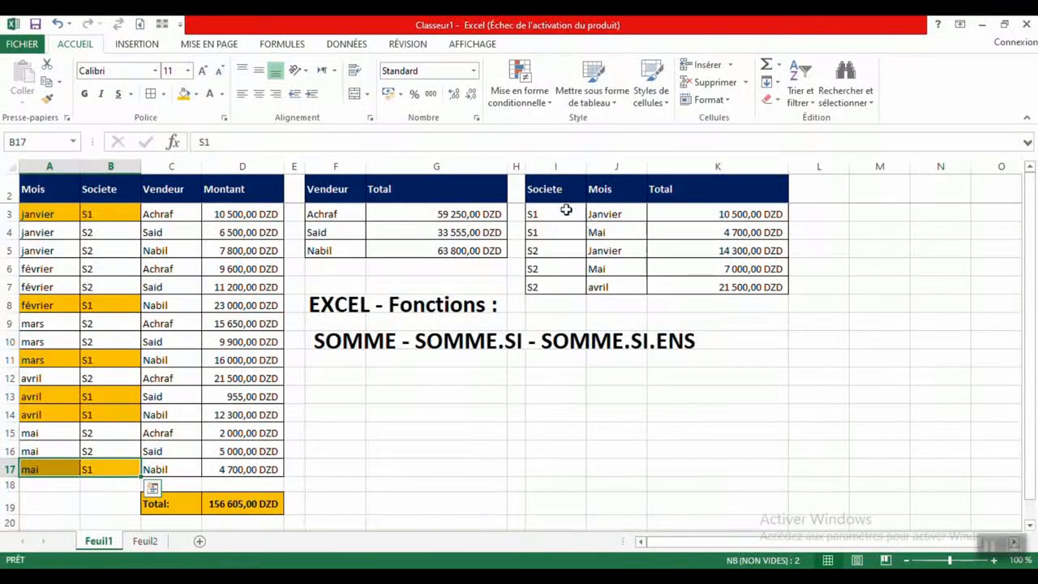
Step: Compare the S1 totals for Janvier and Mai in K3 and K4 with the matching Montant entries in D3 and D17
left_click(600, 215)
left_click(709, 213)
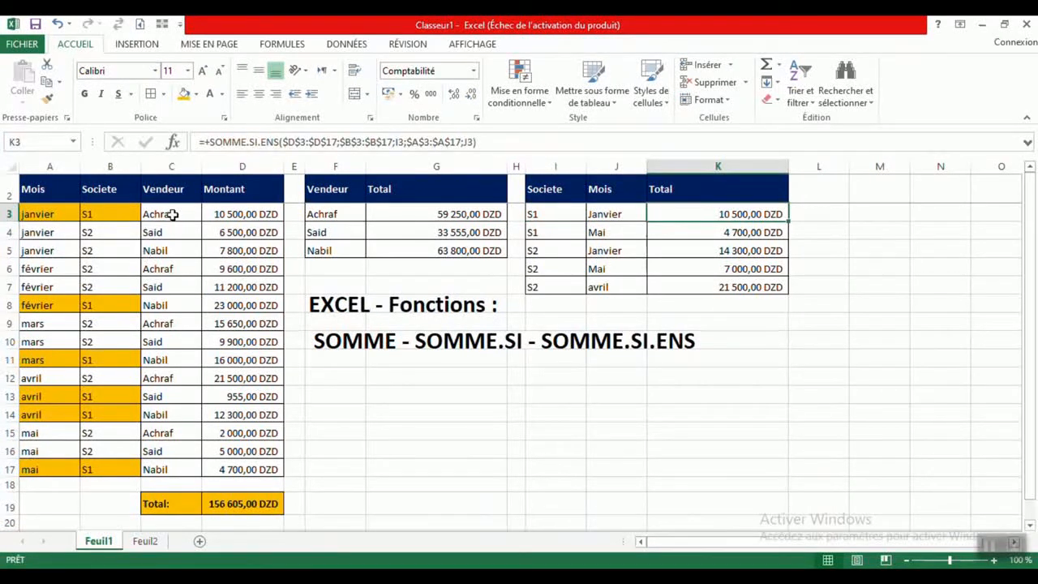
left_click(256, 210)
left_click(721, 209)
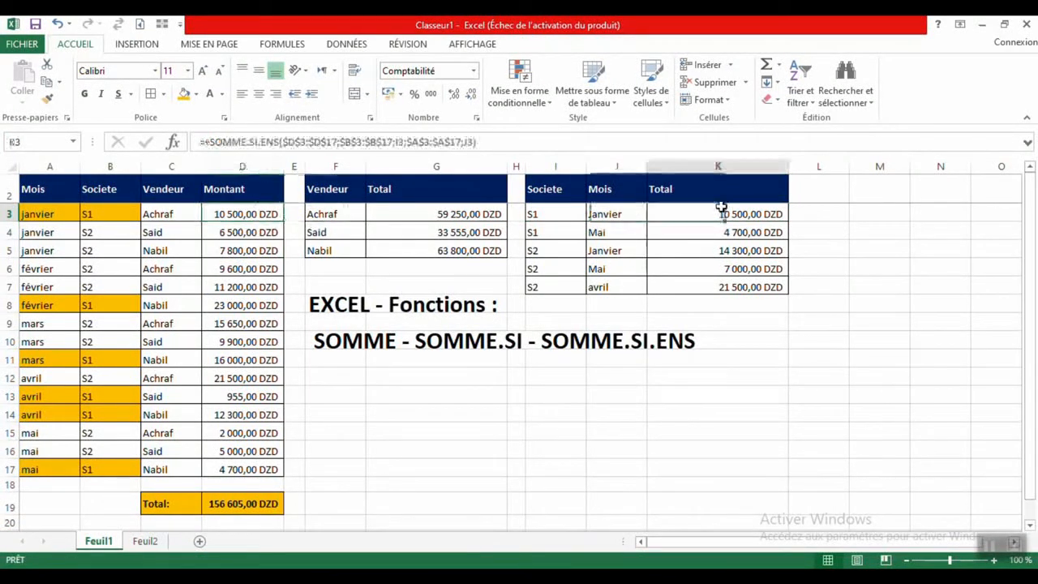
left_click(556, 232)
left_click(597, 232)
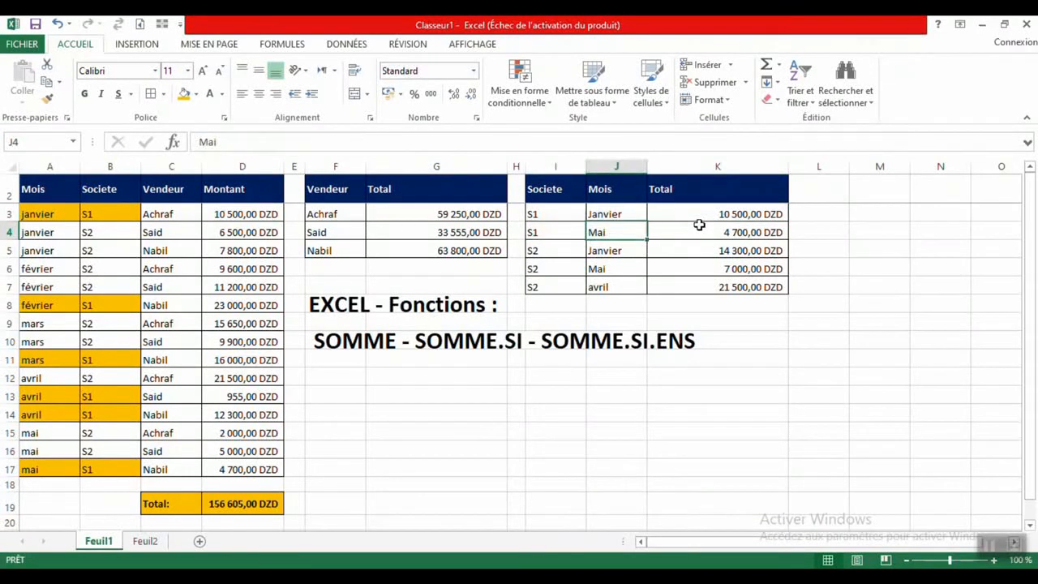
left_click(695, 227)
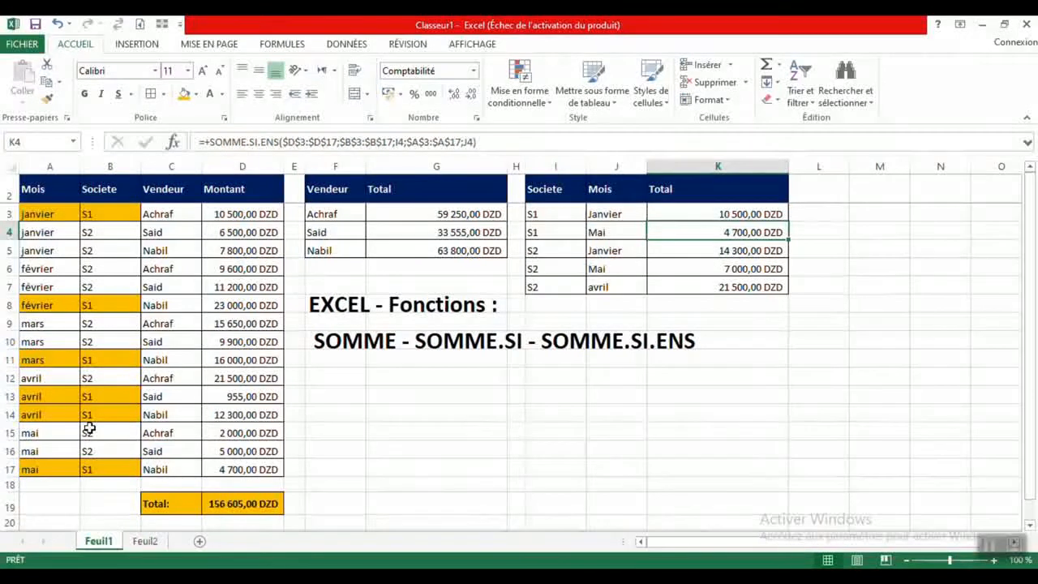
left_click(260, 477)
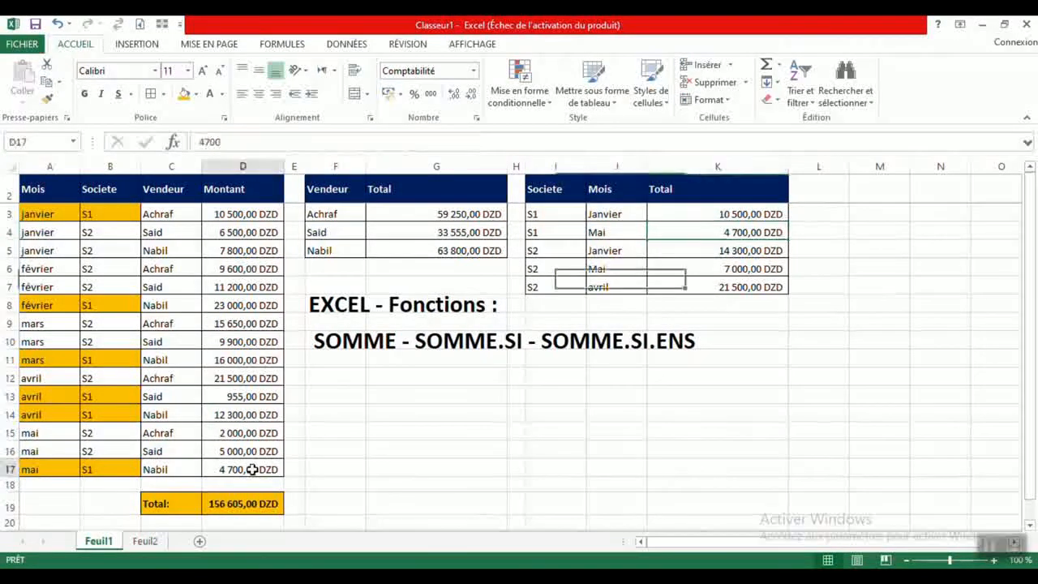
Step: Enter the closing text THANKS in cell G14 below the functions title
left_click(499, 408)
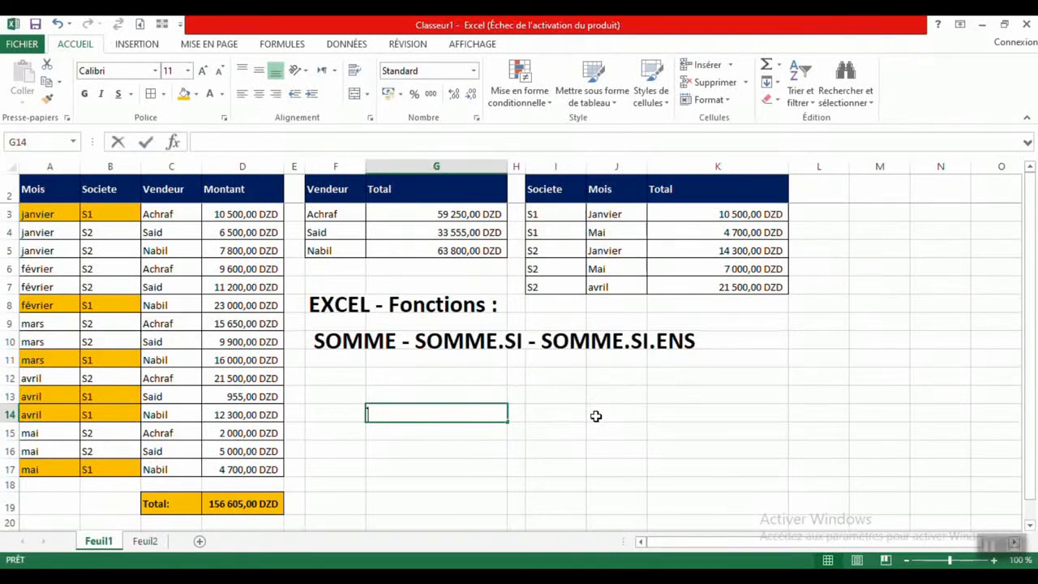
type("THANKS")
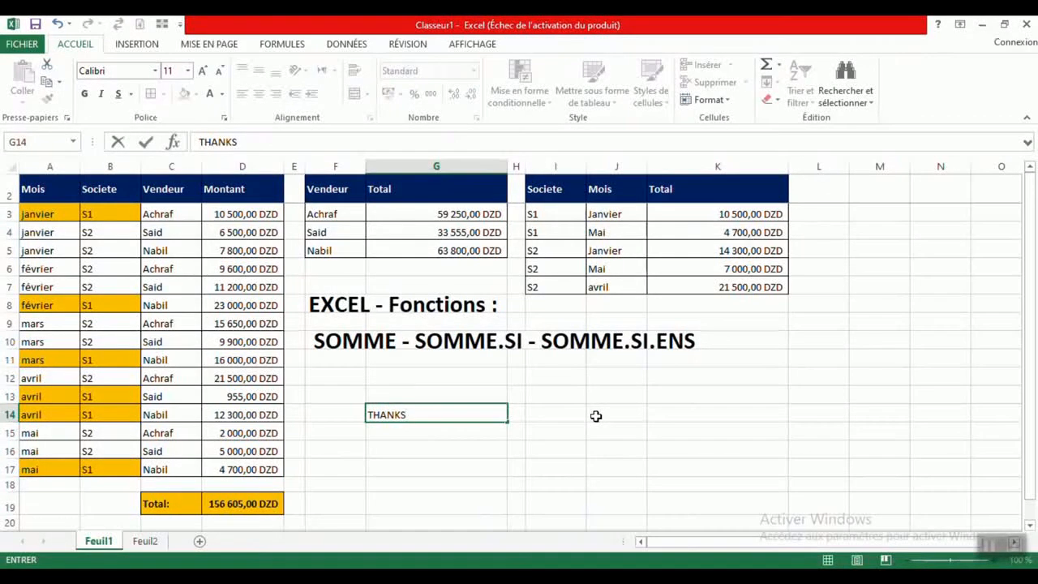
key("Return")
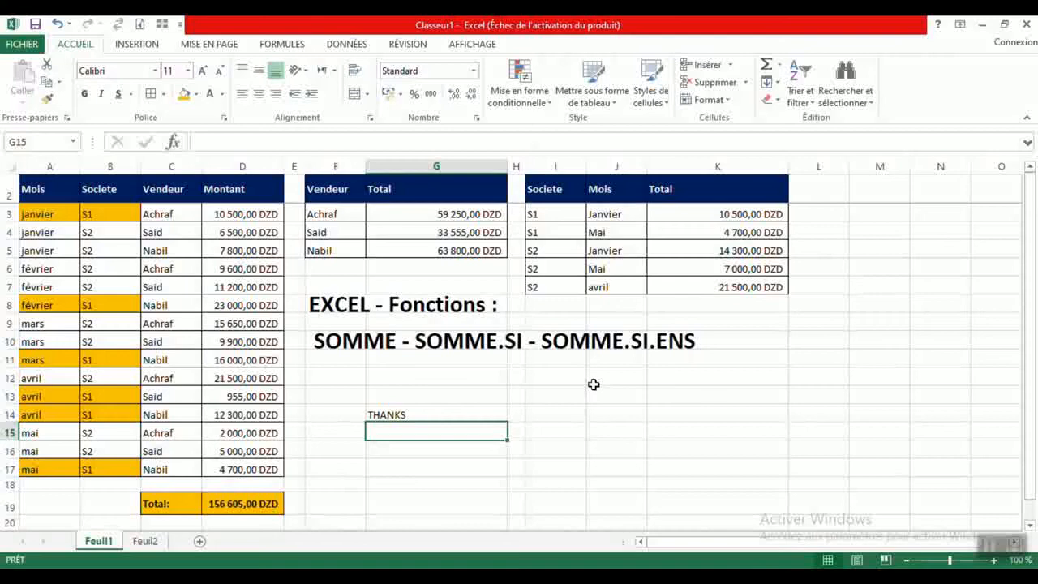